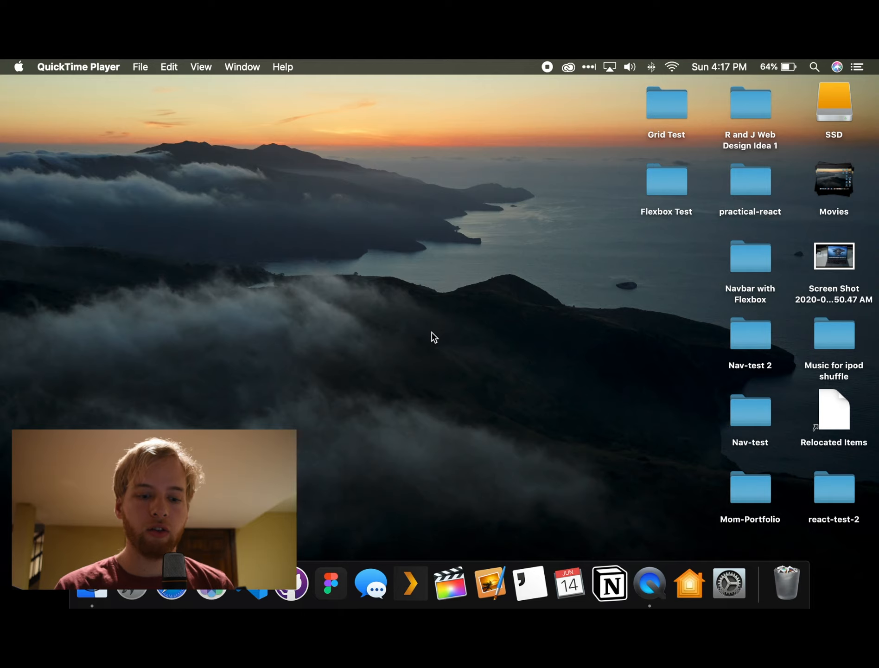
# - Search the web in Safari for "windows 10 download" and open Microsoft's Download Windows 10 Disc Image (ISO File) page
pyautogui.click(176, 595)
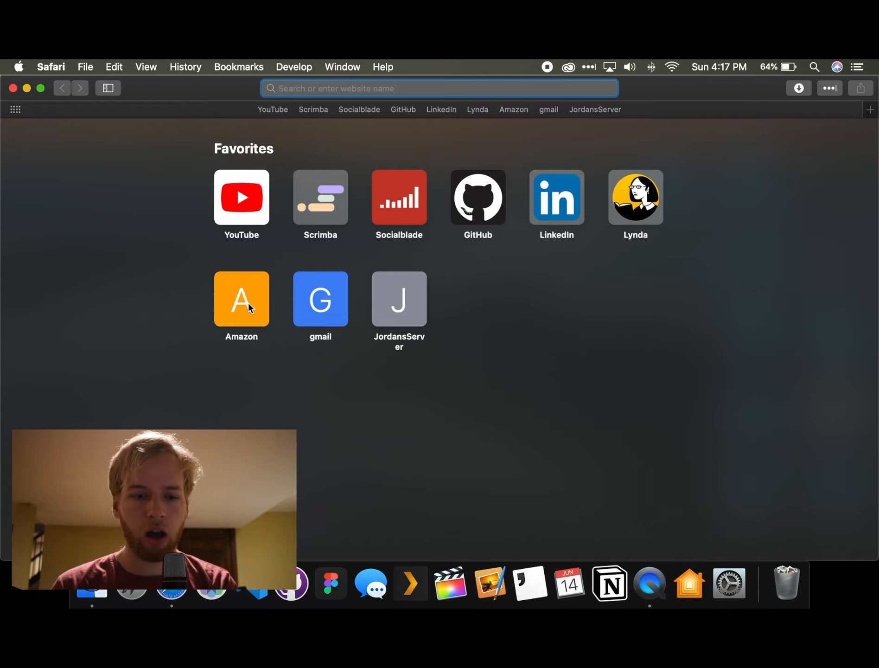
pyautogui.write('w')
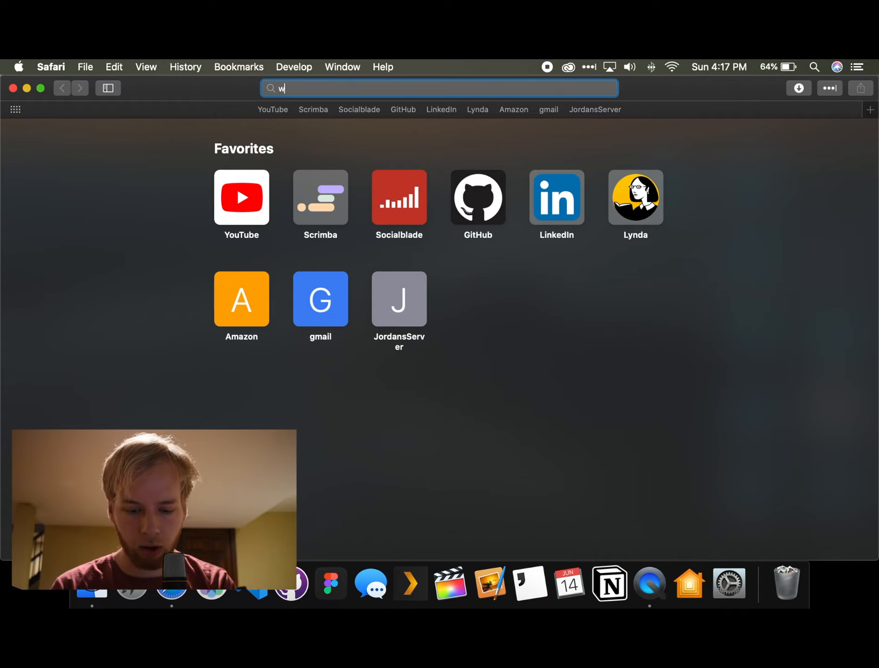
pyautogui.write('indows 10 download')
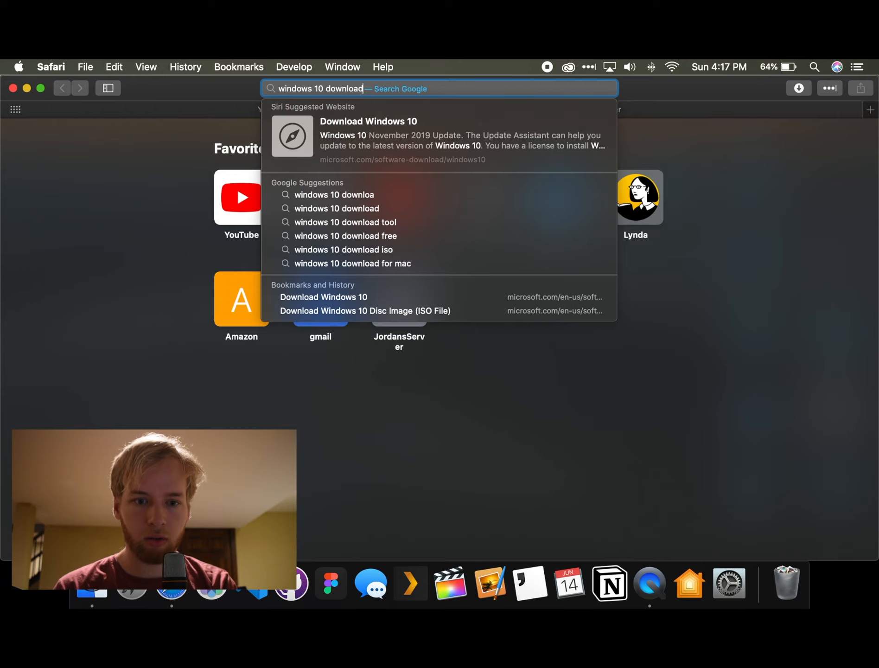
pyautogui.press('Return')
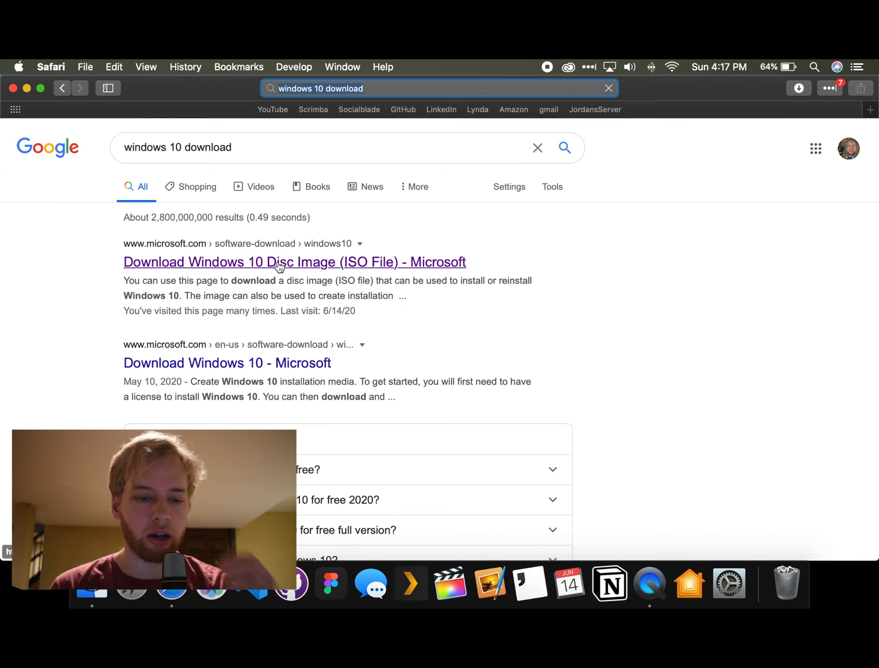
pyautogui.click(284, 266)
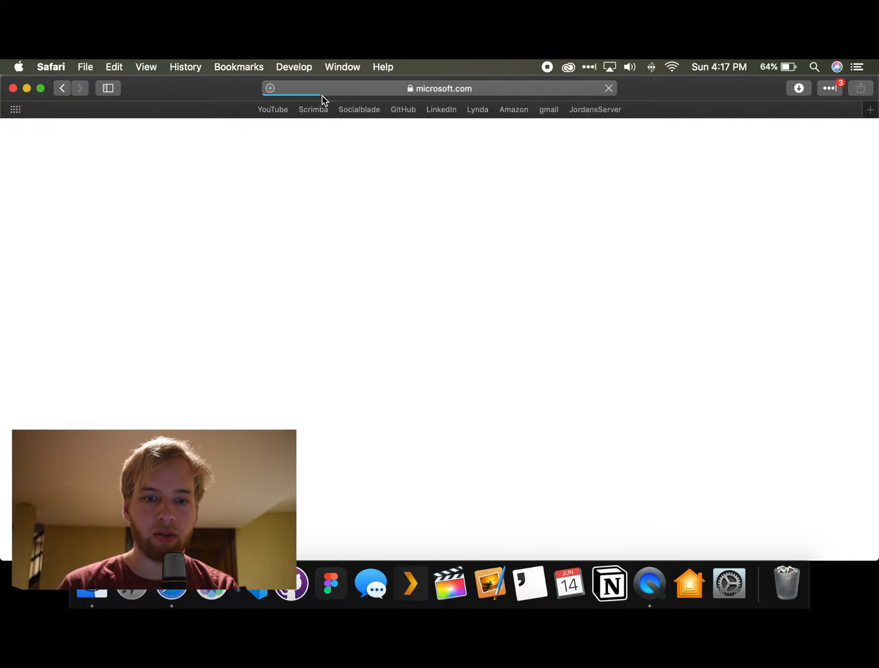
# - Switch to Microsoft Edge, reopen the Windows 10 Disc Image download page from the browsing history, and close the empty tab
pyautogui.press('F4')
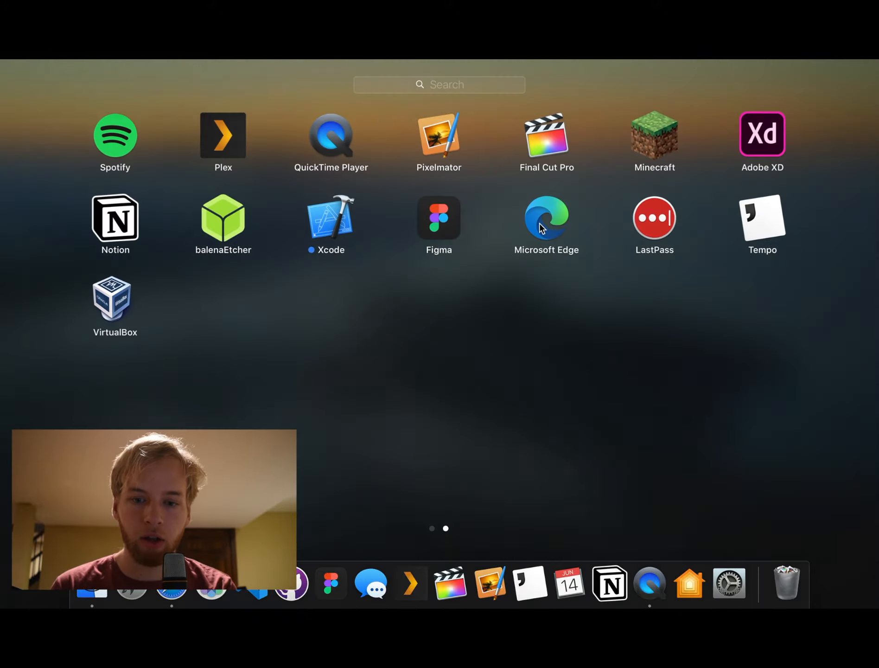
pyautogui.click(542, 227)
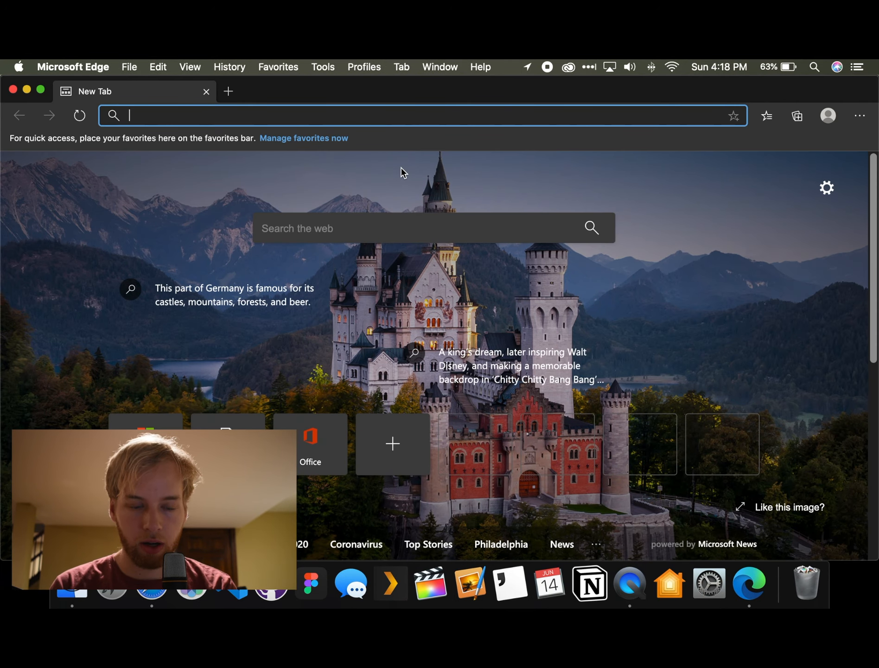
pyautogui.click(230, 67)
pyautogui.click(258, 145)
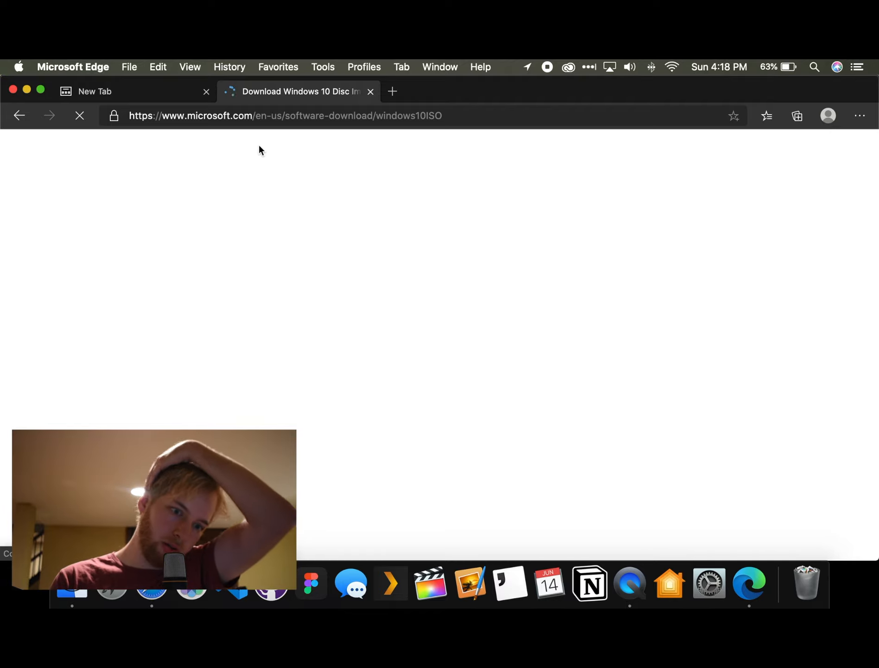
pyautogui.click(207, 92)
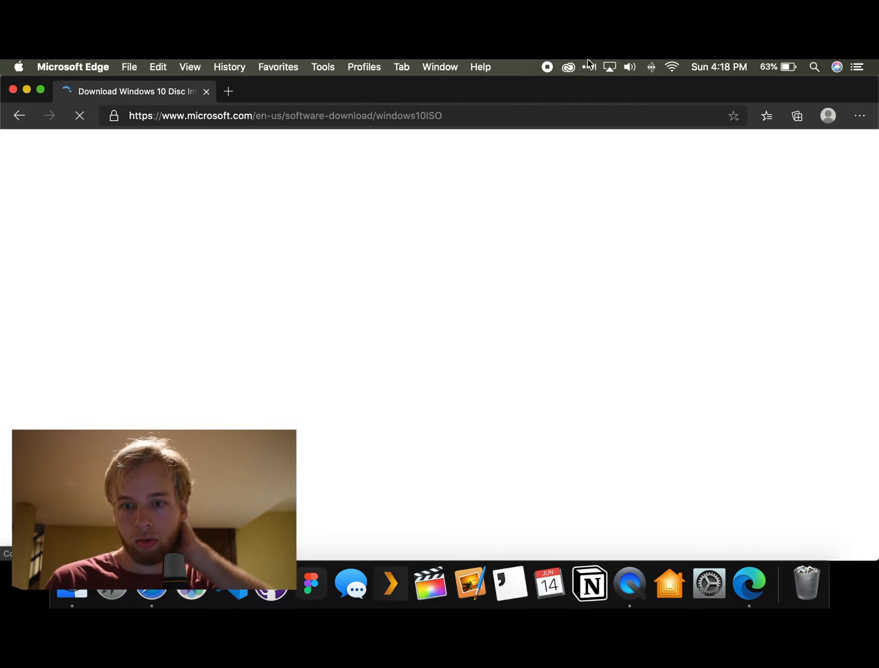
# - Switch the Wi-Fi connection to the other available network so the download page can load
pyautogui.click(652, 69)
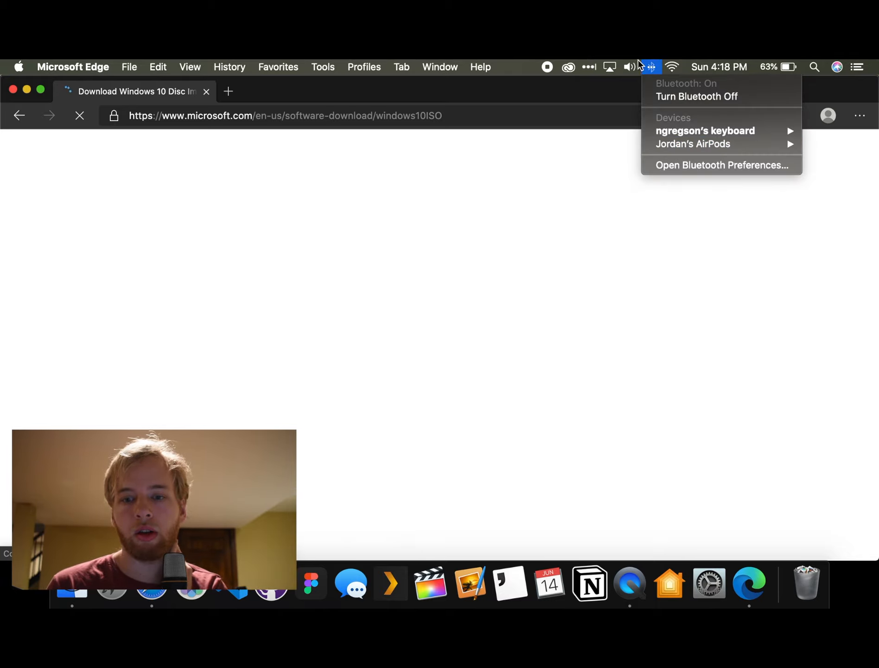
pyautogui.click(654, 69)
pyautogui.click(672, 68)
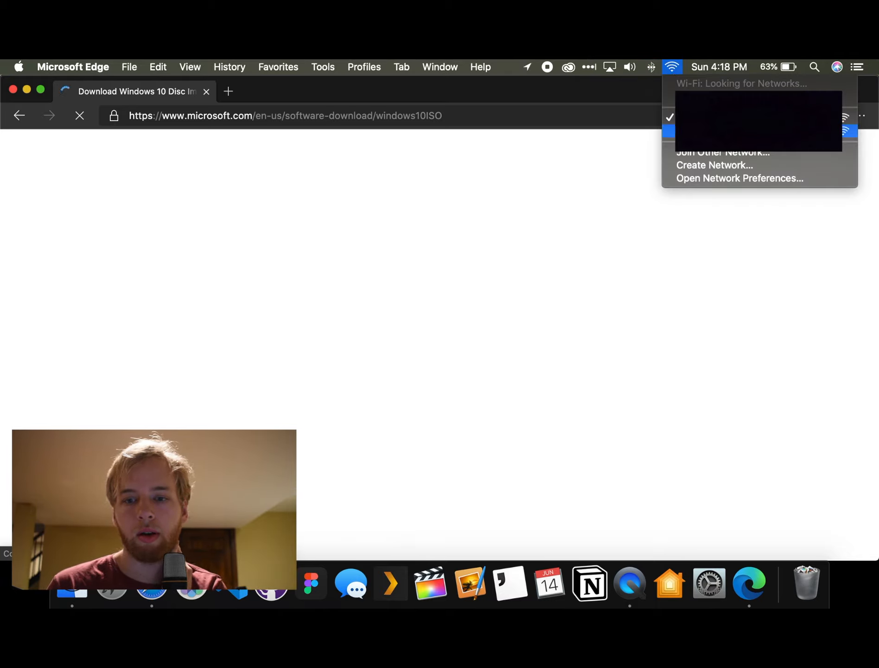
pyautogui.click(695, 131)
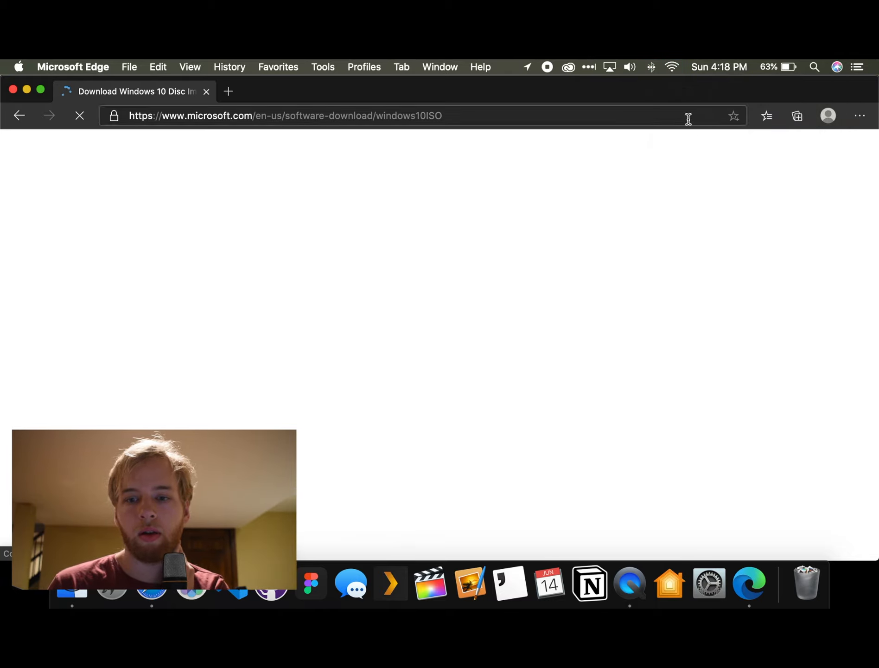
pyautogui.click(674, 67)
pyautogui.click(408, 206)
# - Select Windows 10 as the edition on the disc image page and confirm it
pyautogui.scroll(3, 404, 373)
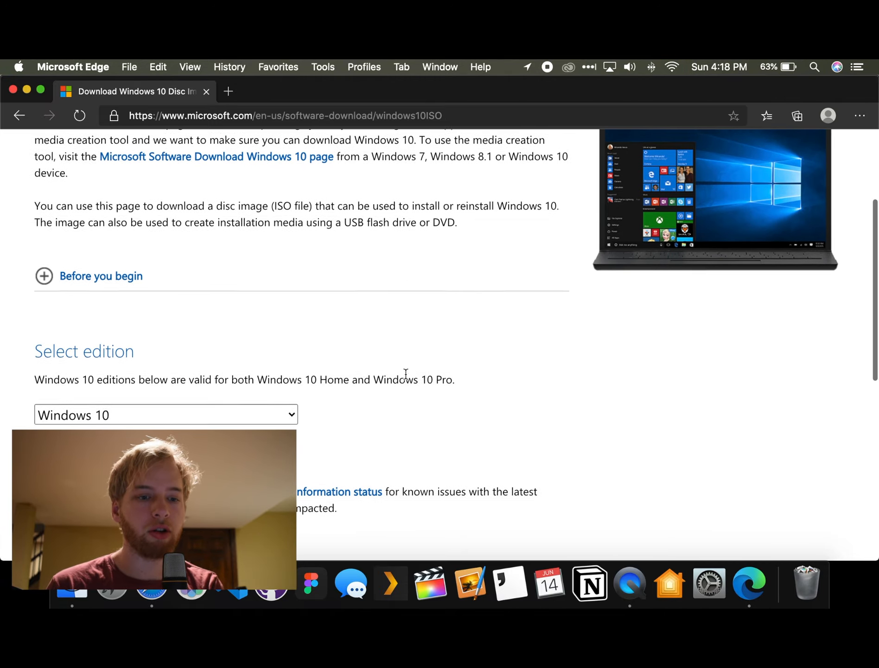
pyautogui.scroll(3, 406, 372)
pyautogui.scroll(-4, 406, 378)
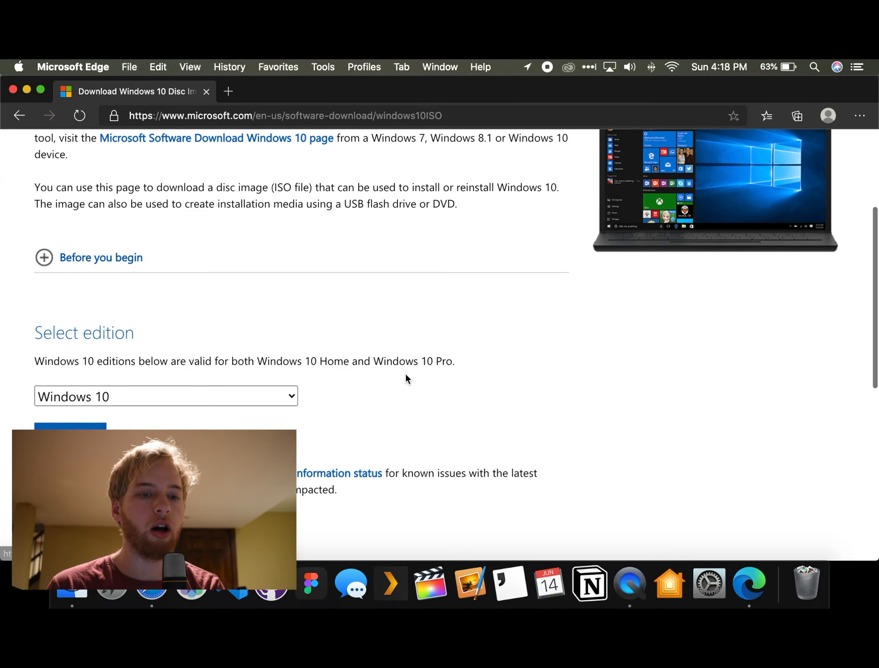
pyautogui.scroll(-2, 405, 373)
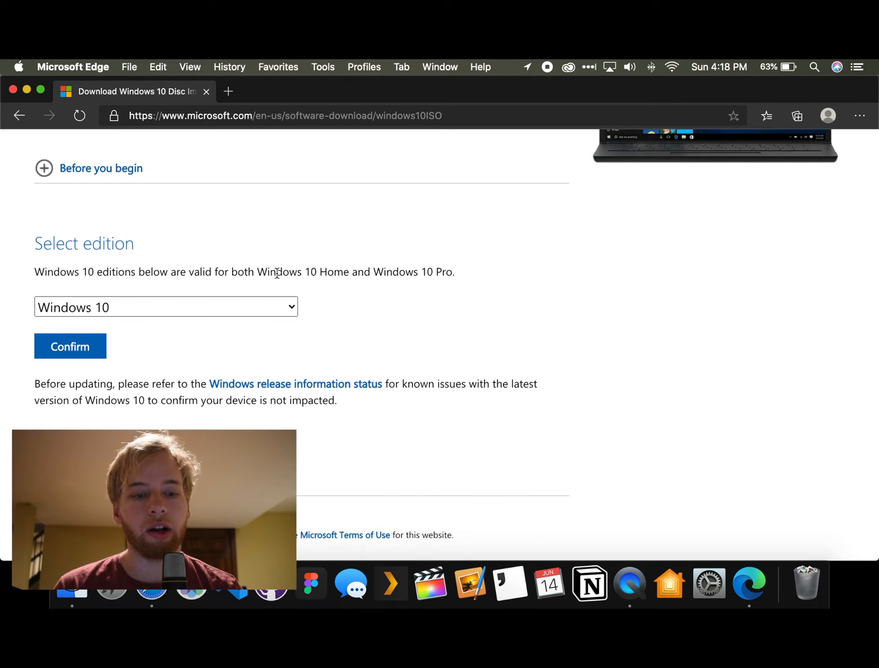
pyautogui.click(144, 301)
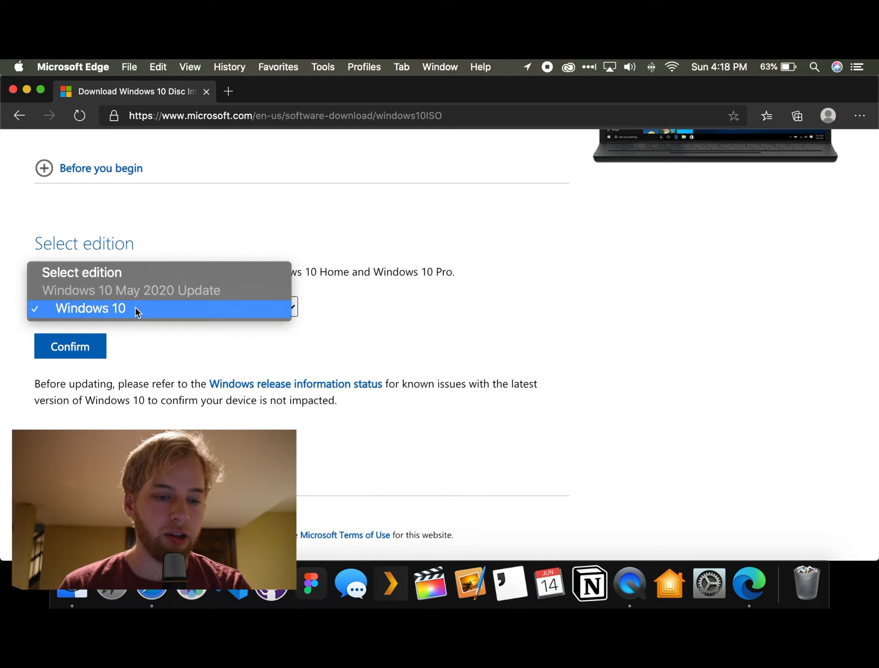
pyautogui.click(135, 308)
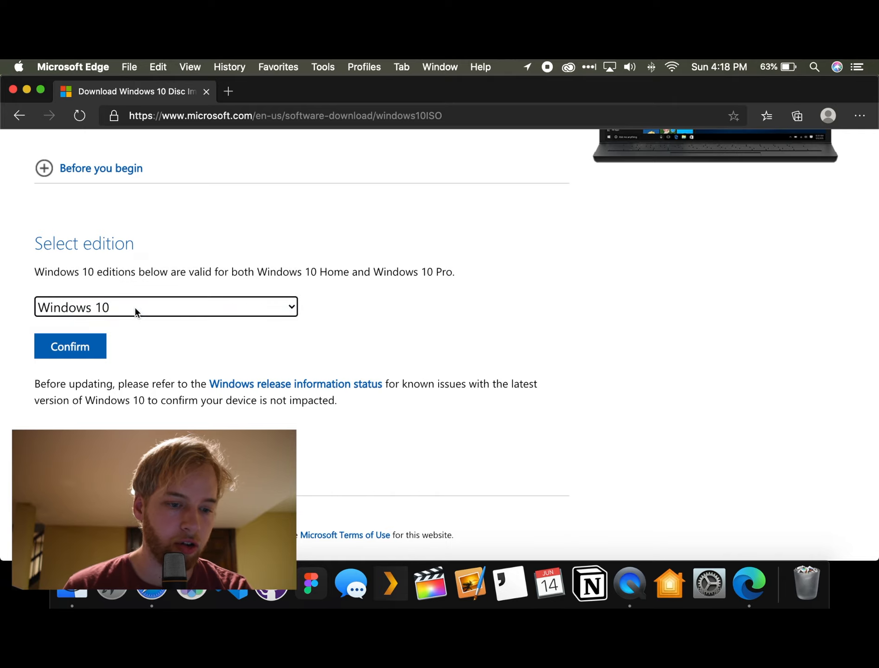
pyautogui.click(82, 341)
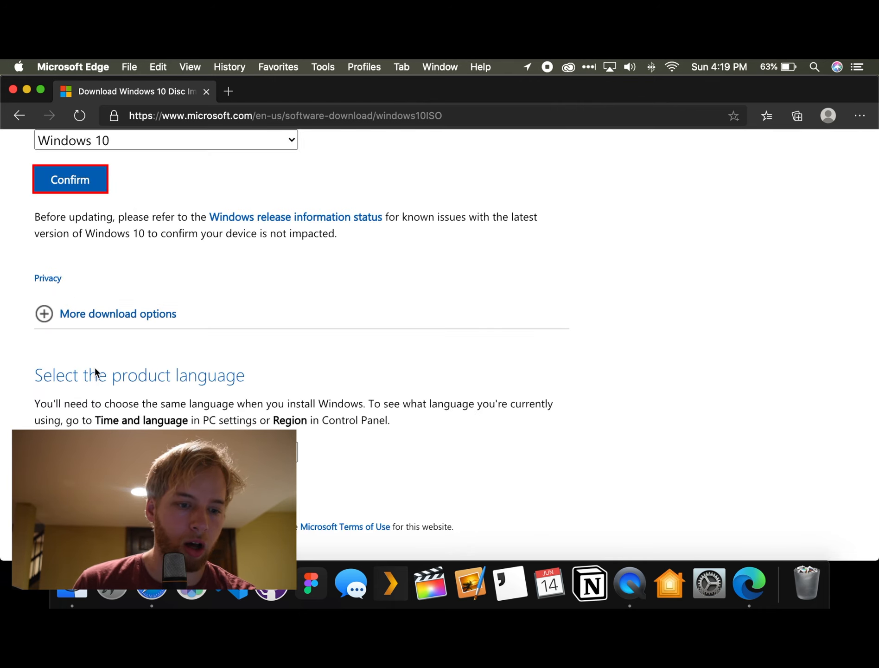
# - Expand the More download options section to review it, and collapse it again
pyautogui.click(62, 325)
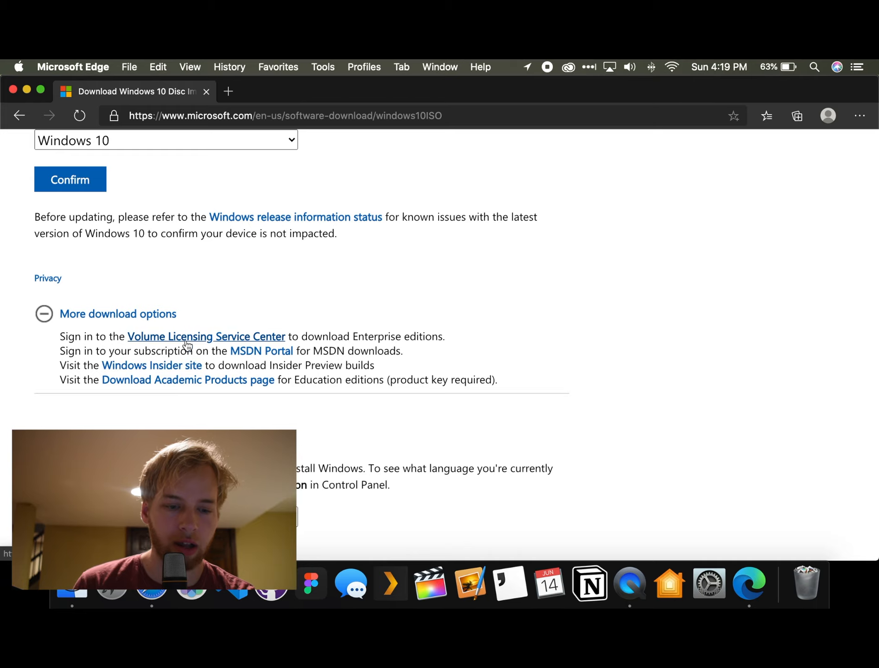
pyautogui.click(44, 314)
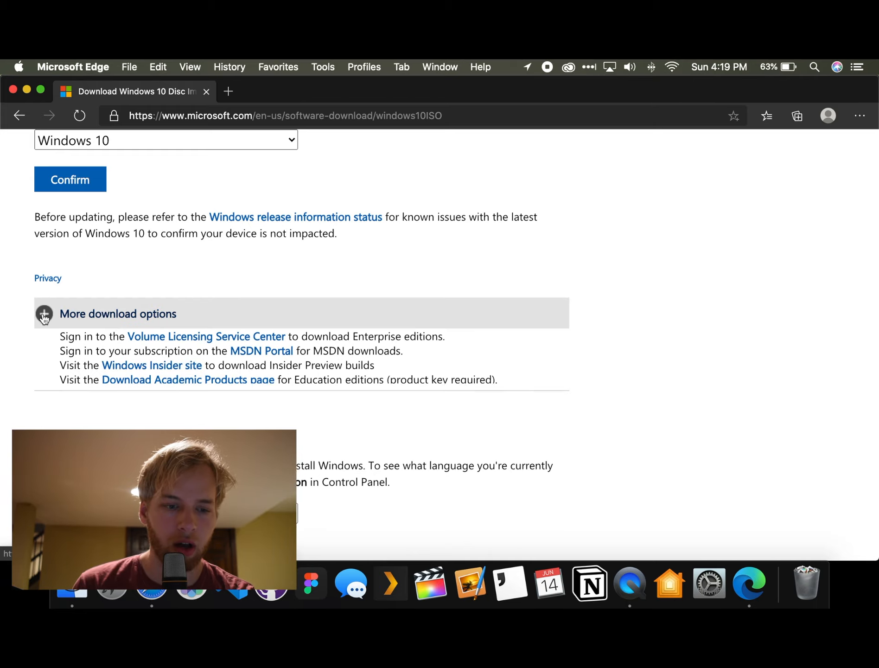
# - Set the product language to English and confirm it to reach the Windows 10 English download links
pyautogui.scroll(-3, 114, 418)
pyautogui.scroll(-1, 114, 419)
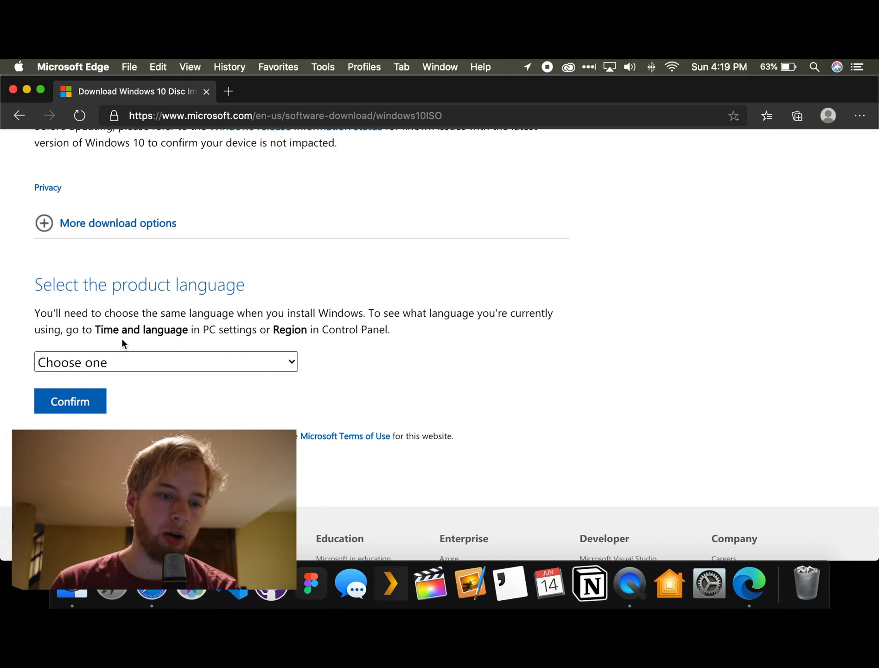
pyautogui.click(83, 361)
pyautogui.scroll(-3, 88, 417)
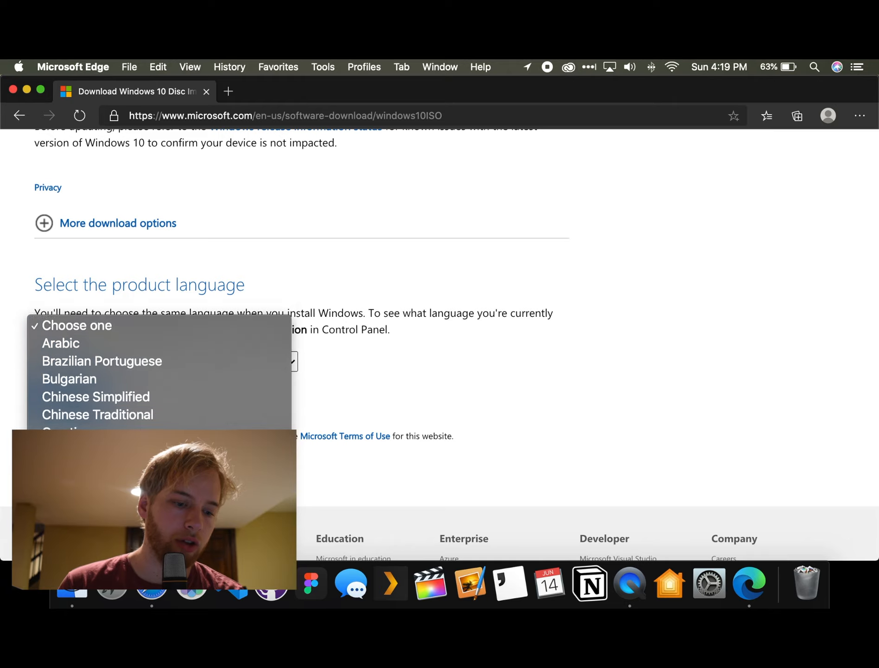
pyautogui.click(102, 420)
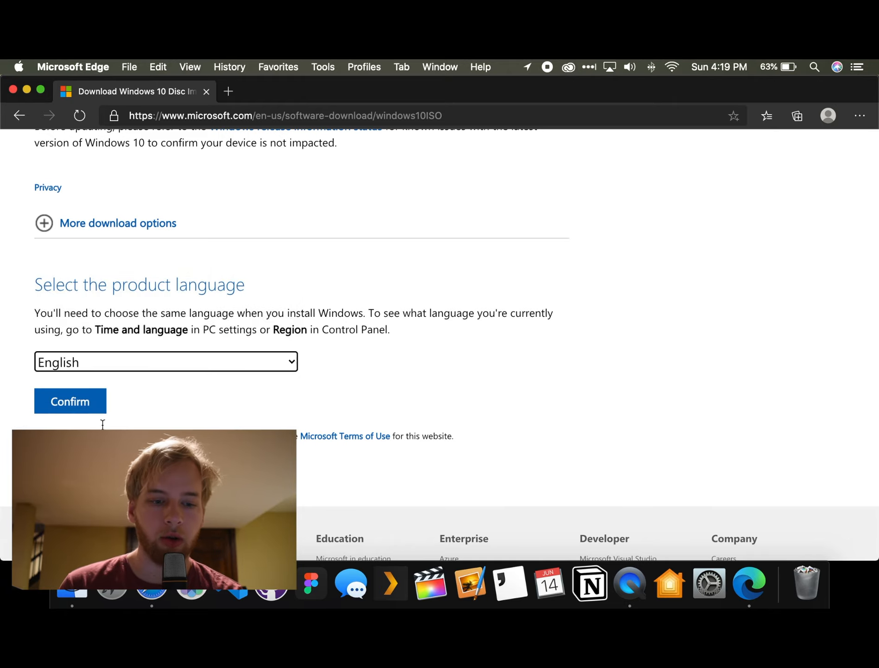
pyautogui.click(69, 402)
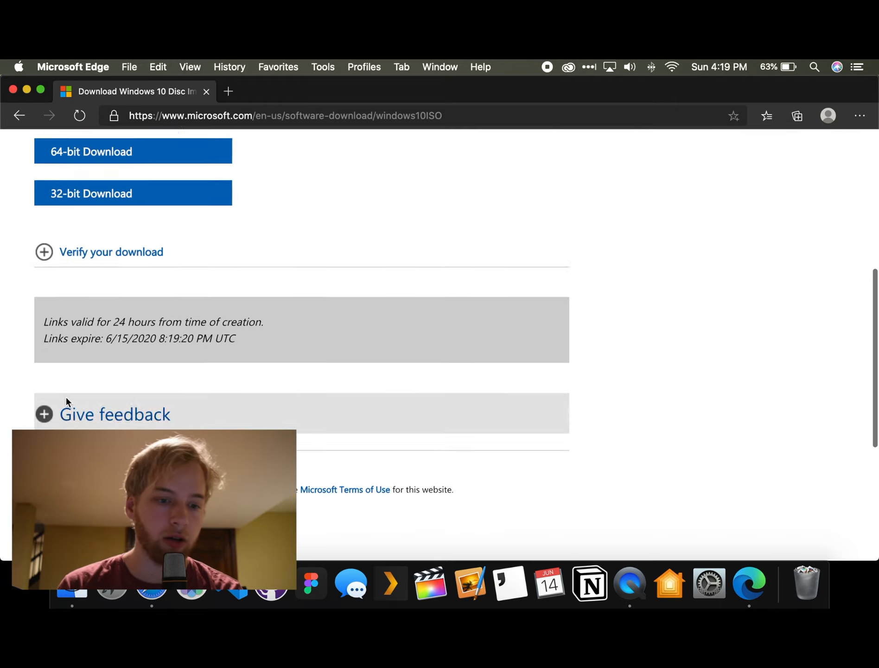
pyautogui.scroll(3, 67, 402)
pyautogui.scroll(2, 115, 241)
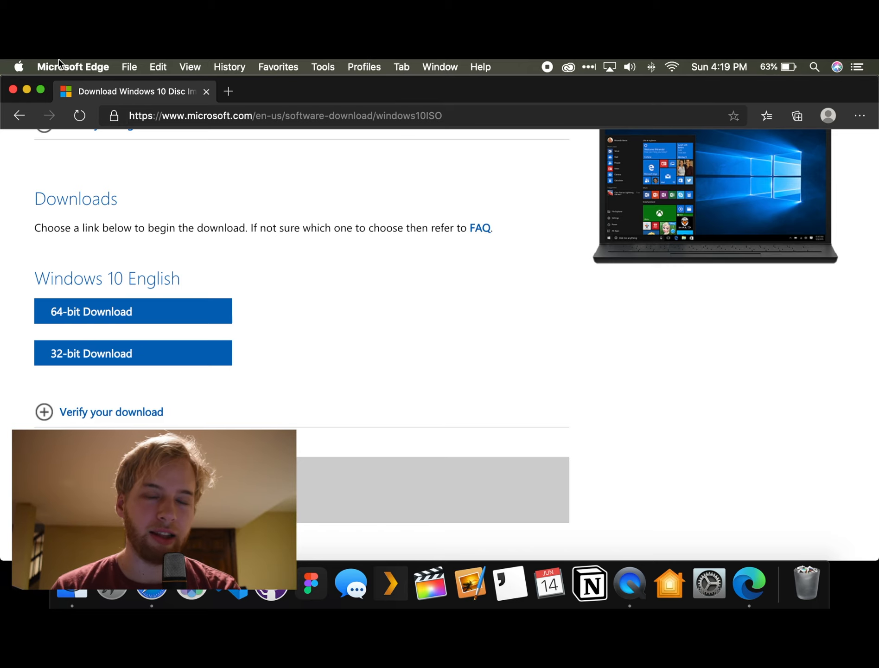
# - Close the Windows 10 download tab in Edge and go to virtualbox.org in Safari
pyautogui.click(206, 92)
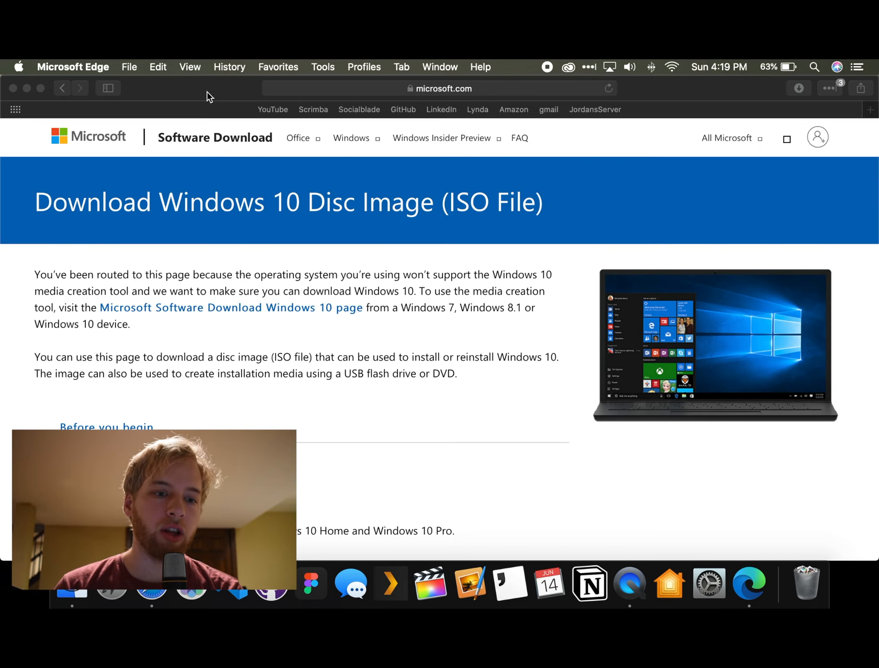
pyautogui.click(430, 93)
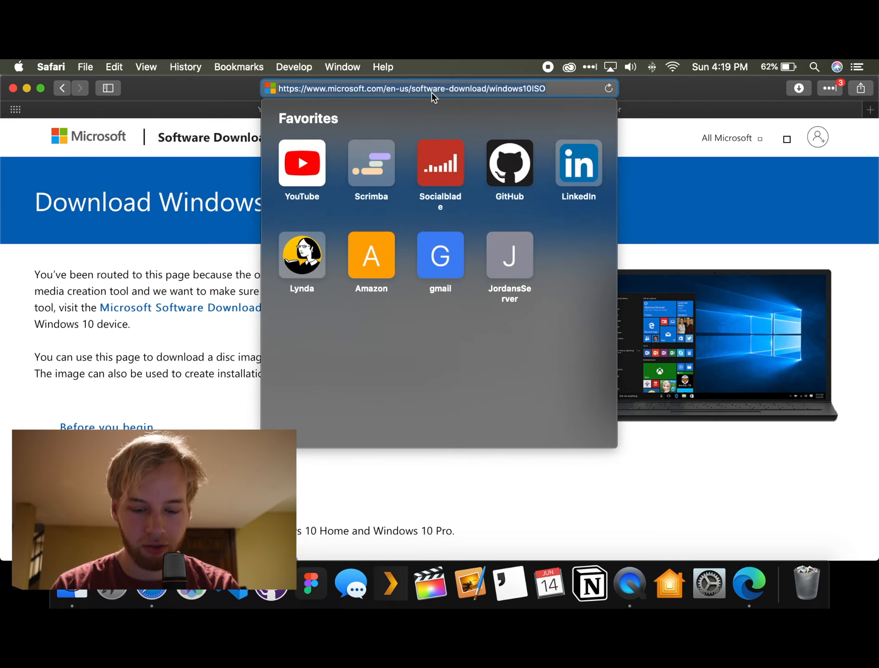
pyautogui.write('vi')
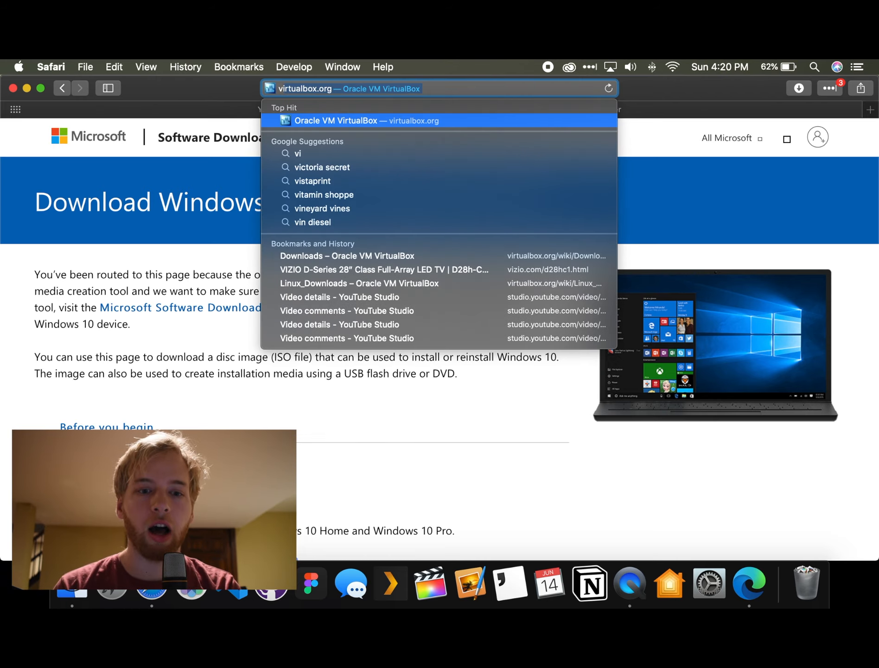
pyautogui.write('rtual')
pyautogui.press('BackSpace')
pyautogui.press('BackSpace')
pyautogui.press('BackSpace')
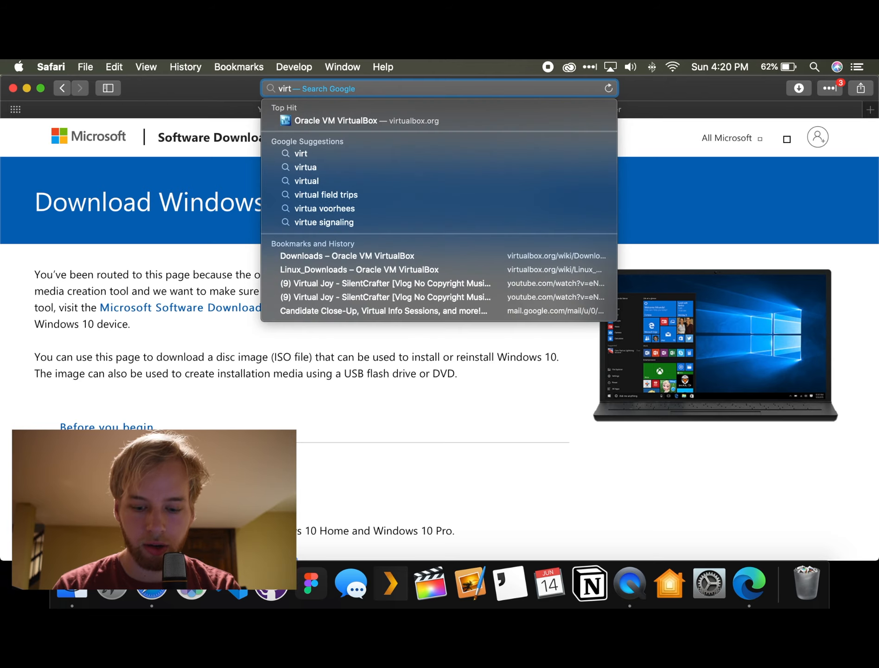
pyautogui.write('ualbox.o')
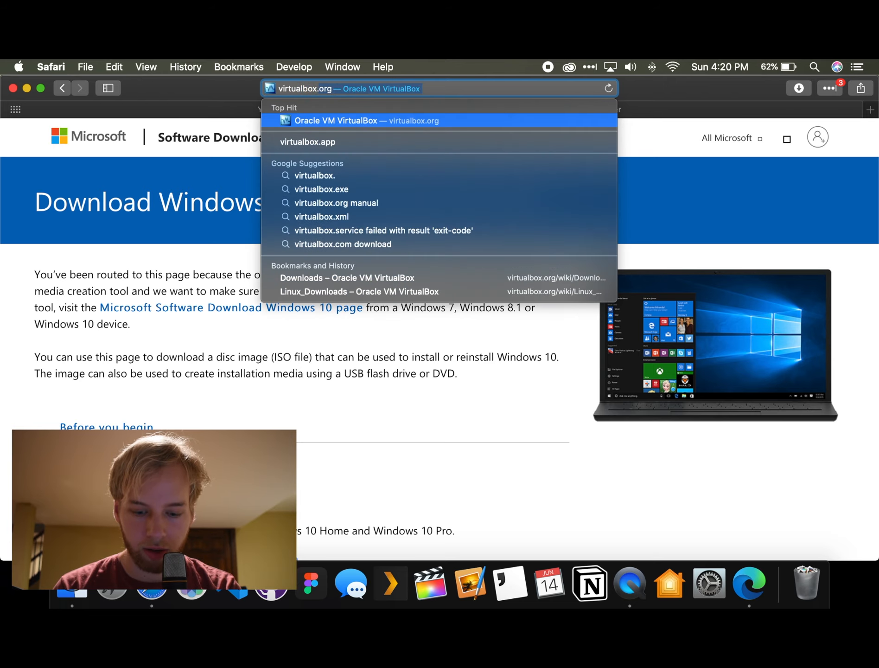
pyautogui.write('rg')
pyautogui.press('BackSpace')
pyautogui.press('BackSpace')
pyautogui.write('o')
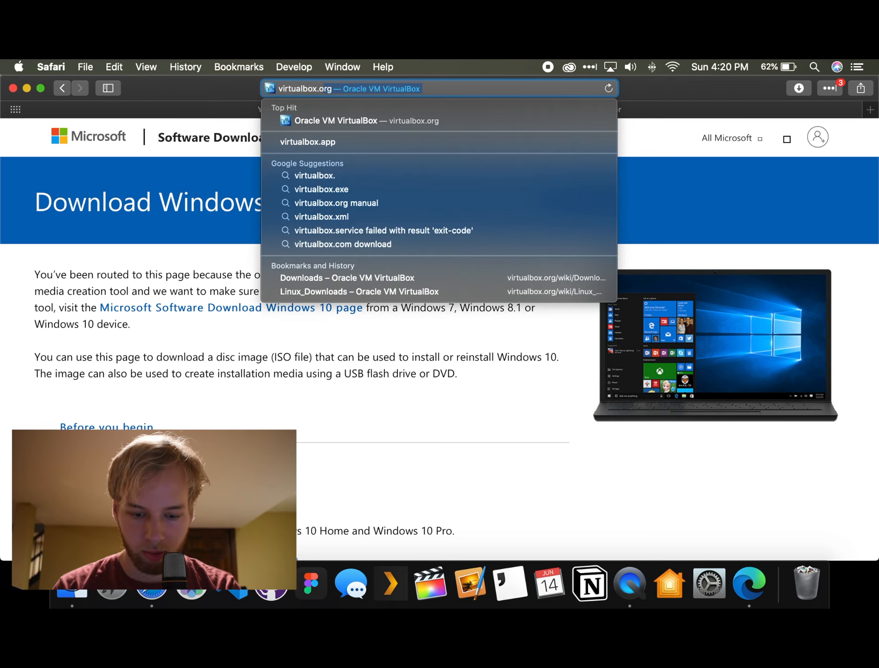
pyautogui.write('rg')
pyautogui.press('Return')
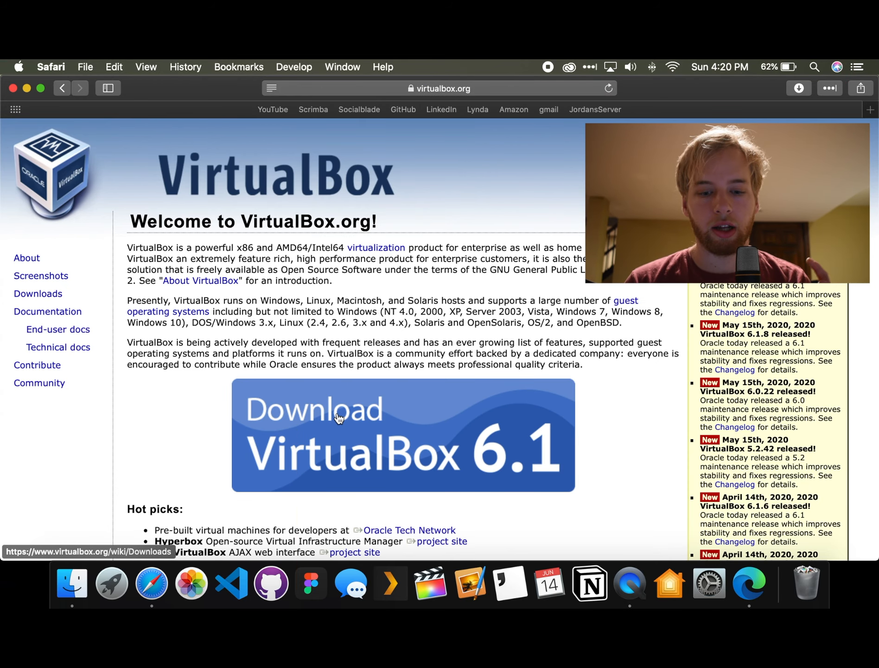
# - Open the VirtualBox 6.1 download page and point out the Windows, OS X and Solaris host packages
pyautogui.click(345, 426)
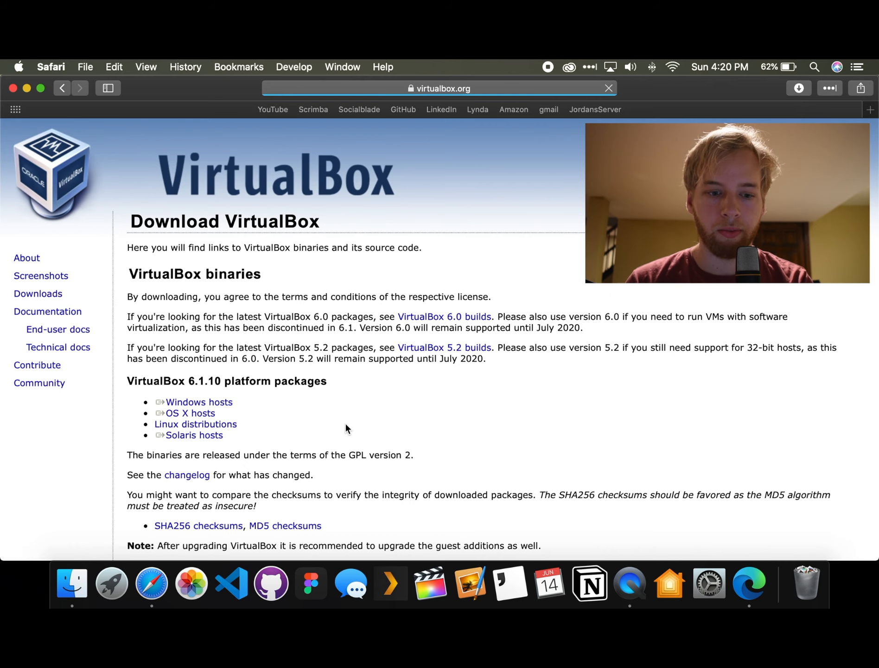
pyautogui.click(176, 402)
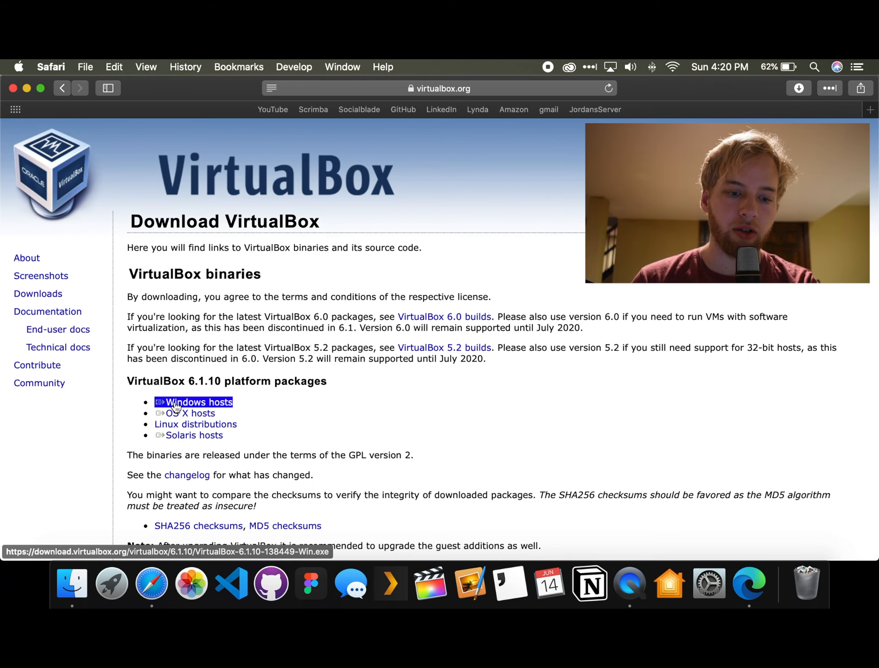
pyautogui.click(183, 413)
pyautogui.click(193, 436)
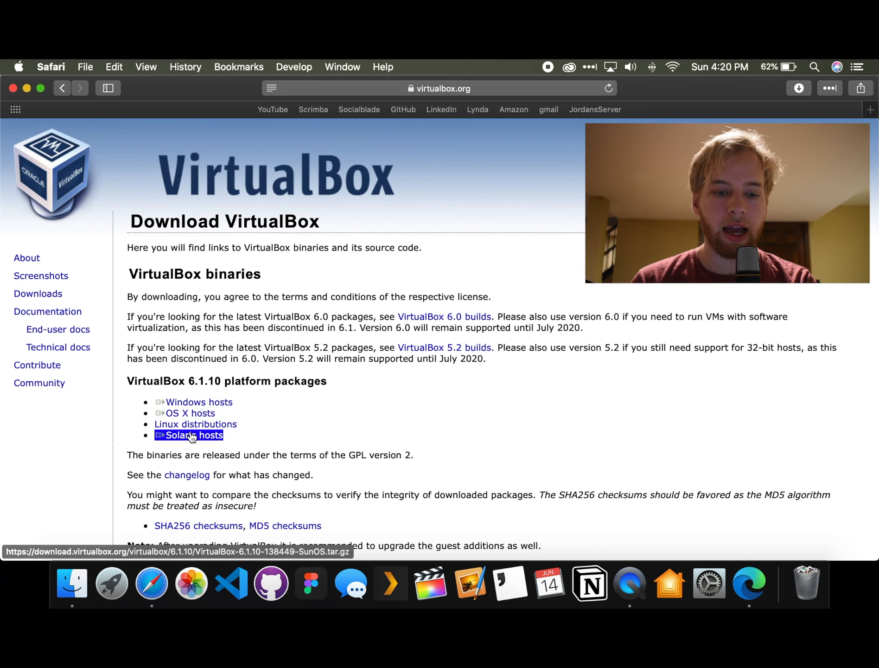
# - Download the OS X hosts package of VirtualBox 6.1.10 and check the browser's downloads list
pyautogui.click(194, 423)
pyautogui.click(197, 414)
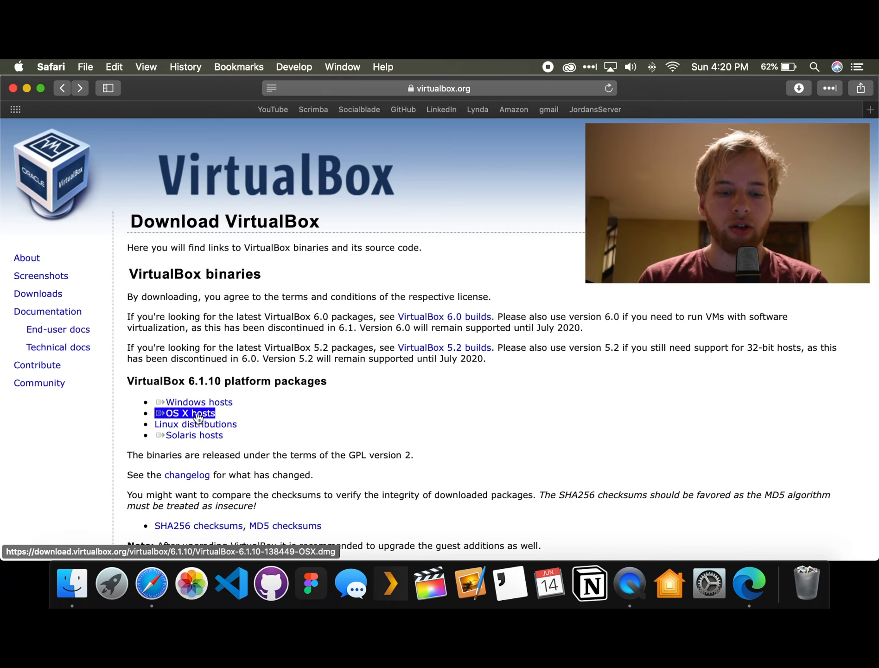
pyautogui.click(798, 89)
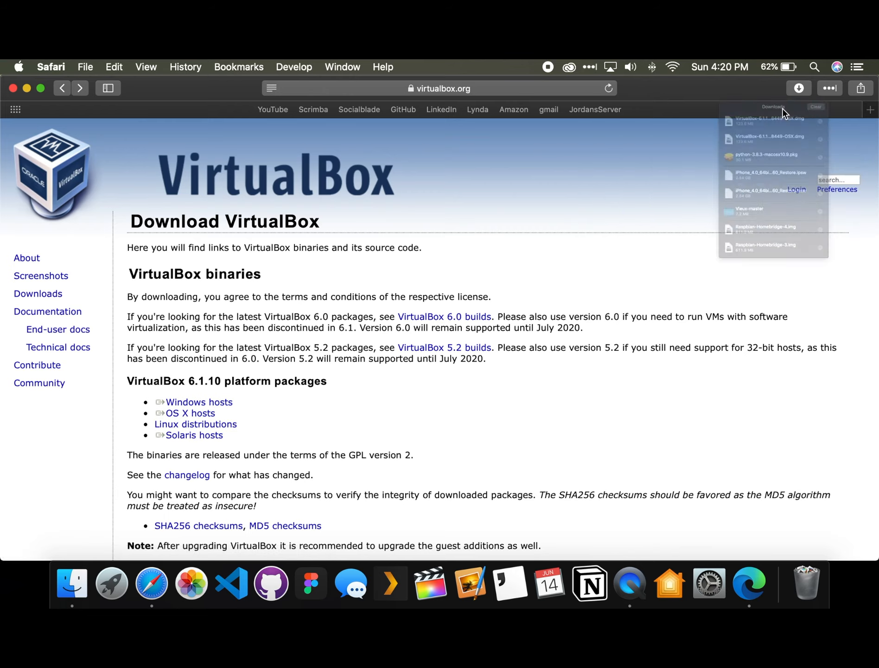
pyautogui.click(799, 93)
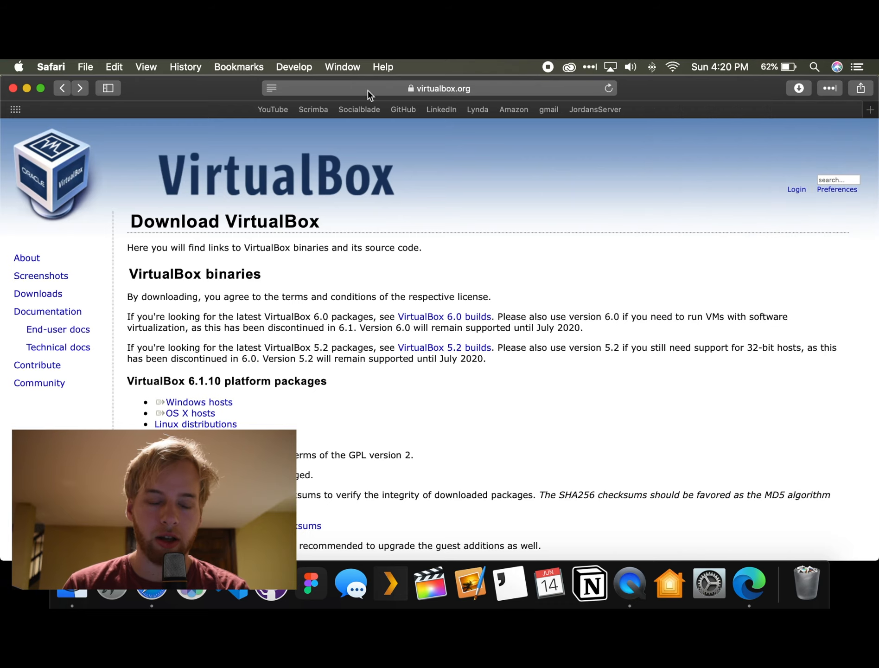
# - Close the VirtualBox download page and quit both Safari and Microsoft Edge
pyautogui.click(26, 89)
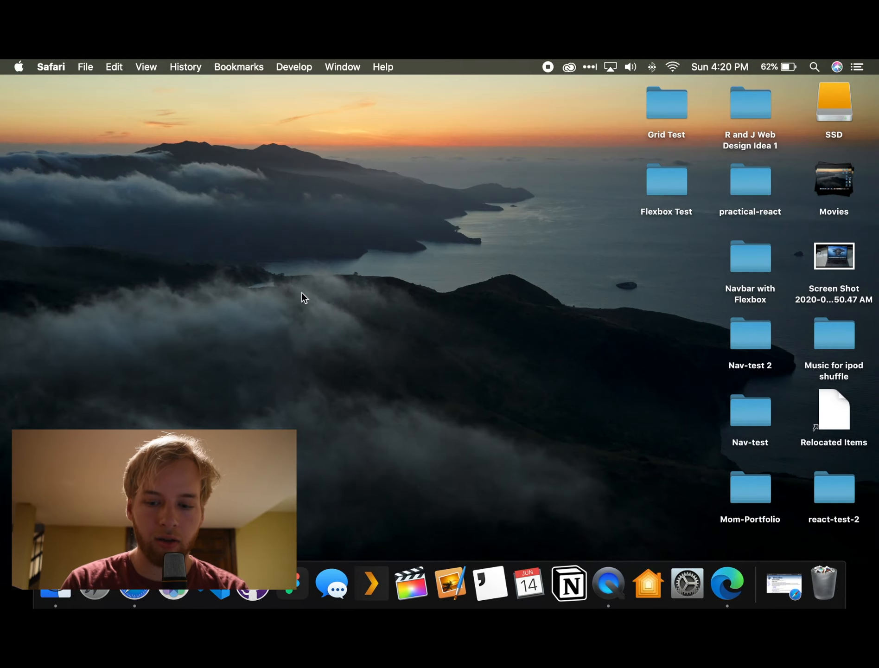
pyautogui.click(772, 599)
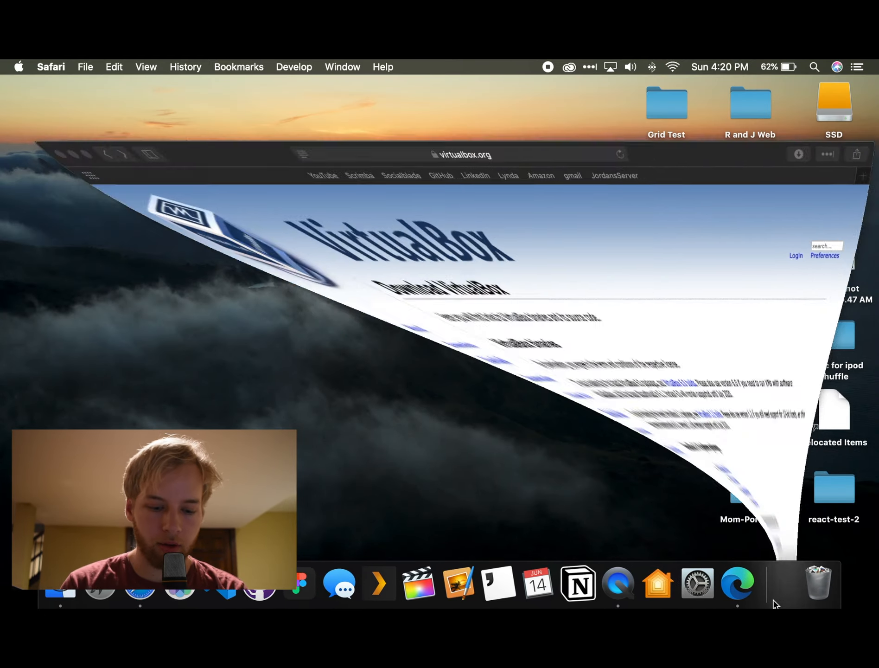
pyautogui.press('super+w')
pyautogui.press('super+q')
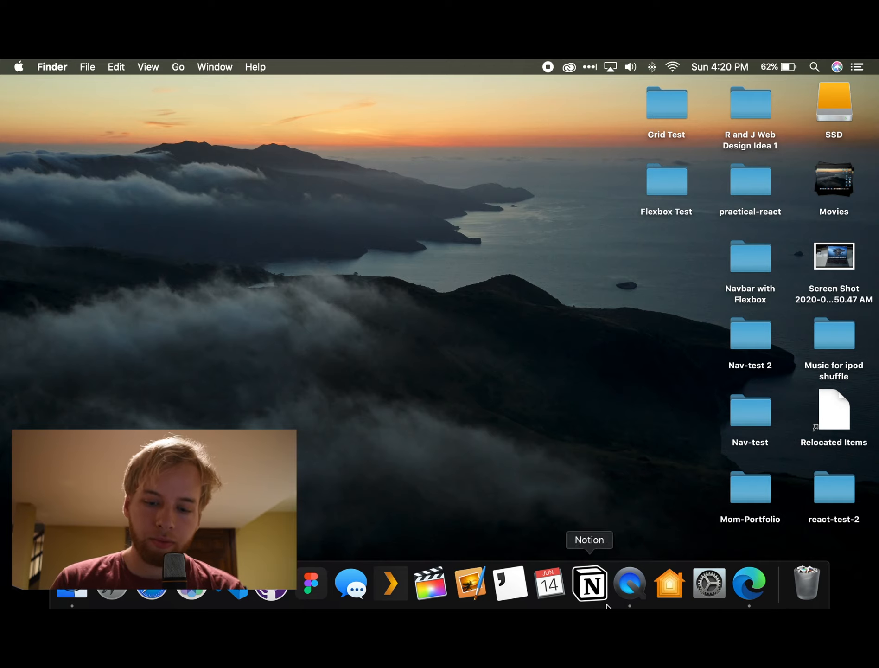
pyautogui.rightClick(743, 592)
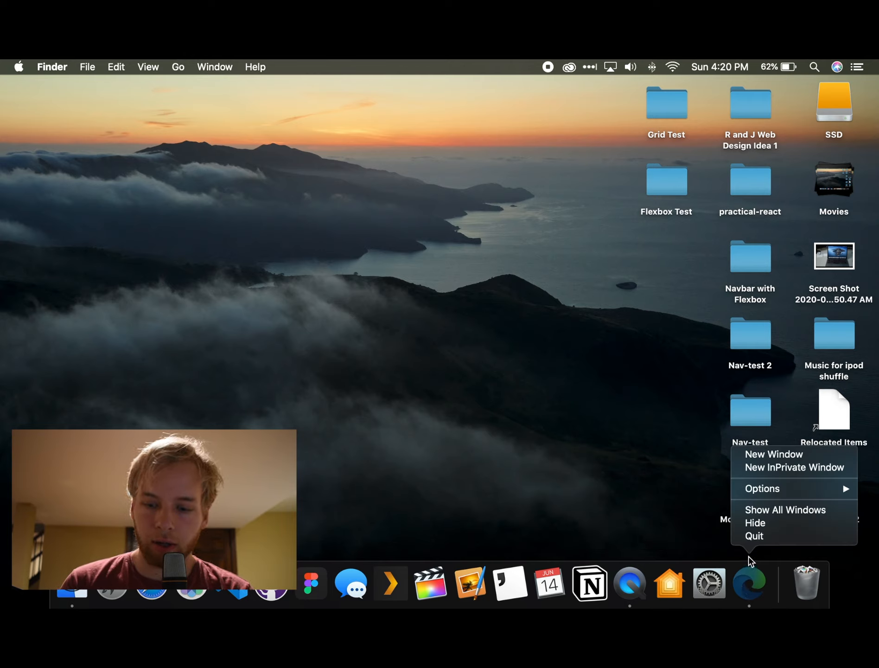
pyautogui.click(754, 537)
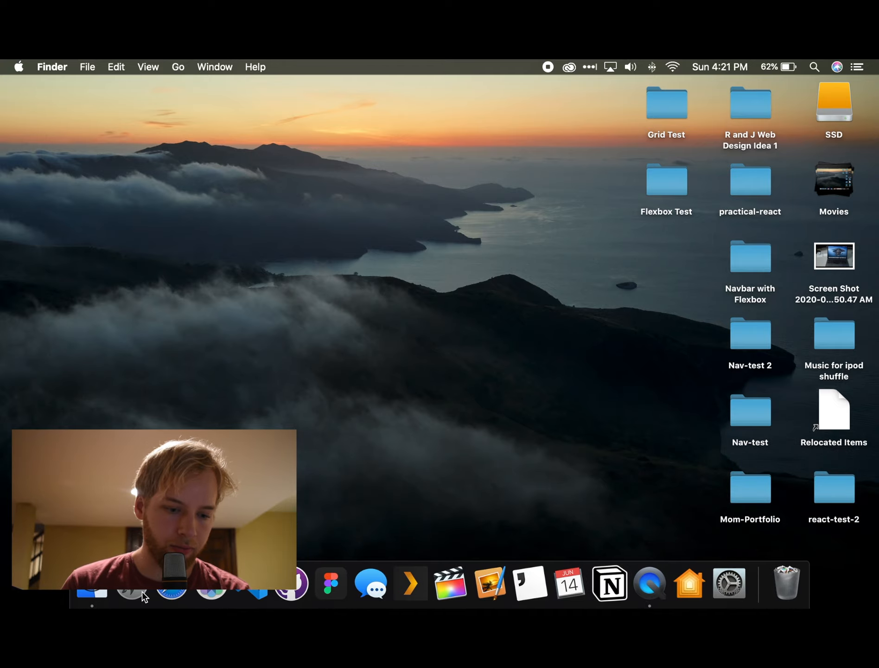
# - Locate Disk Utility in Launchpad, both in the Utilities folder and by searching for "disk", and return to the desktop
pyautogui.click(126, 594)
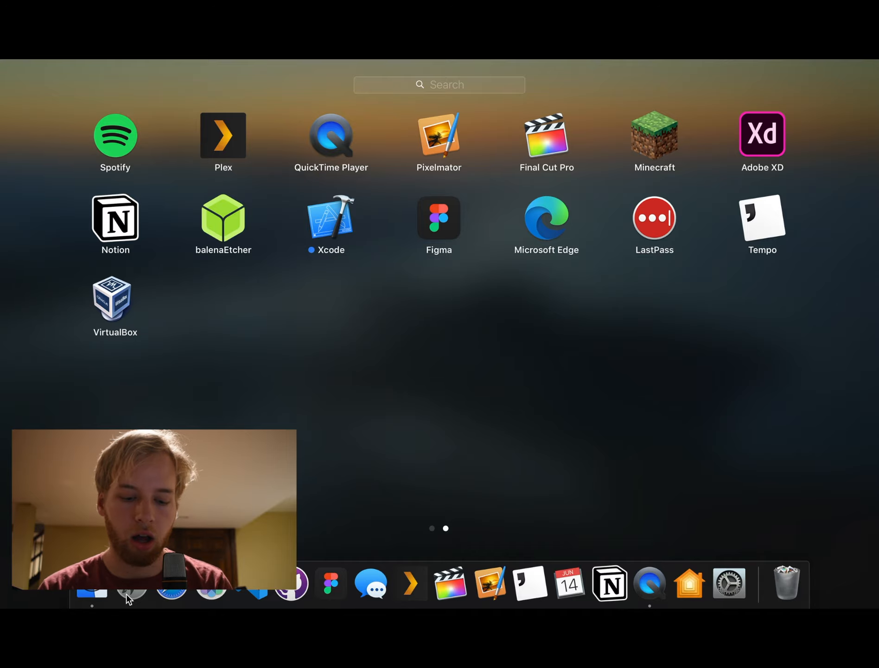
pyautogui.hscroll(-3, 302, 482)
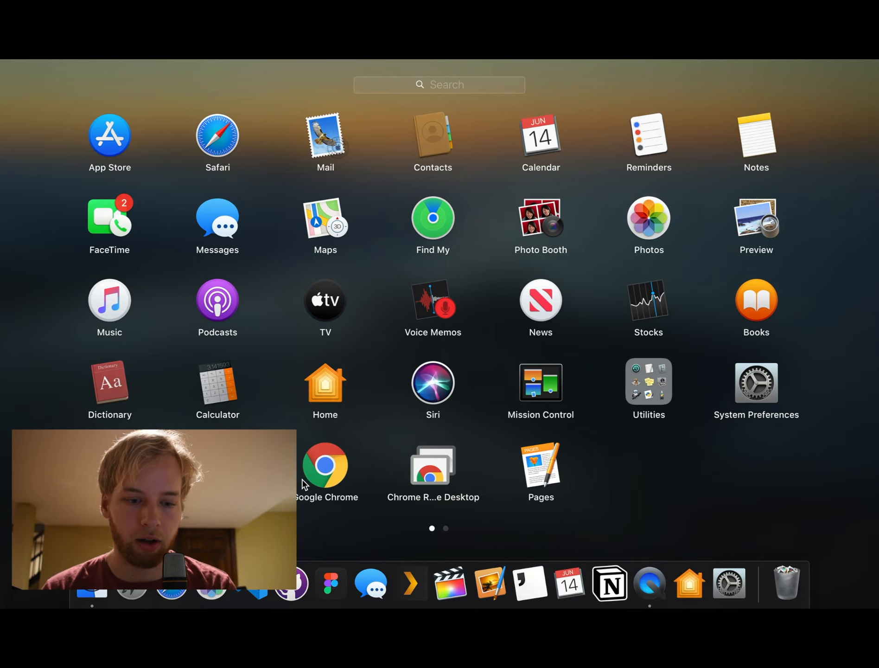
pyautogui.click(655, 381)
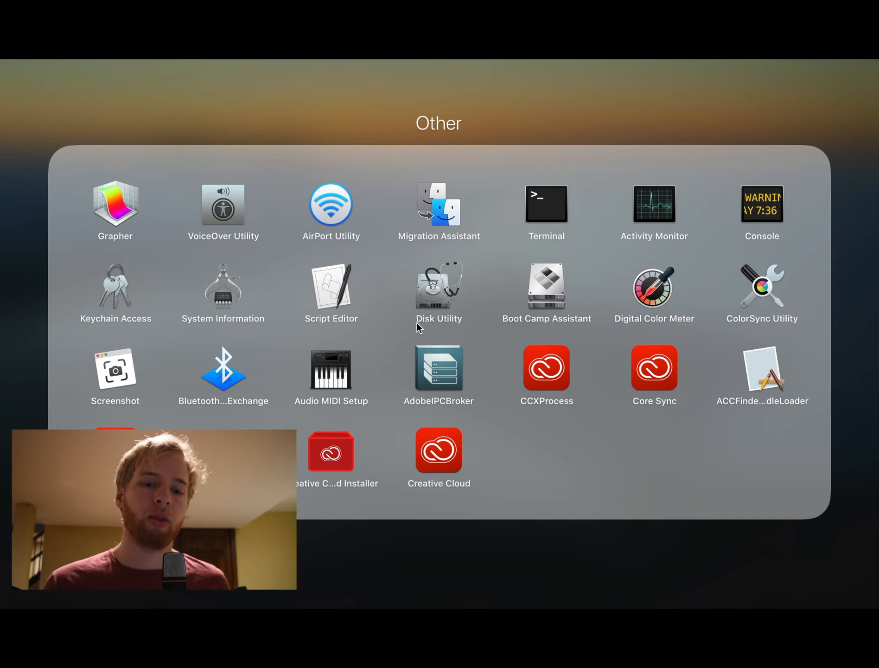
pyautogui.click(374, 597)
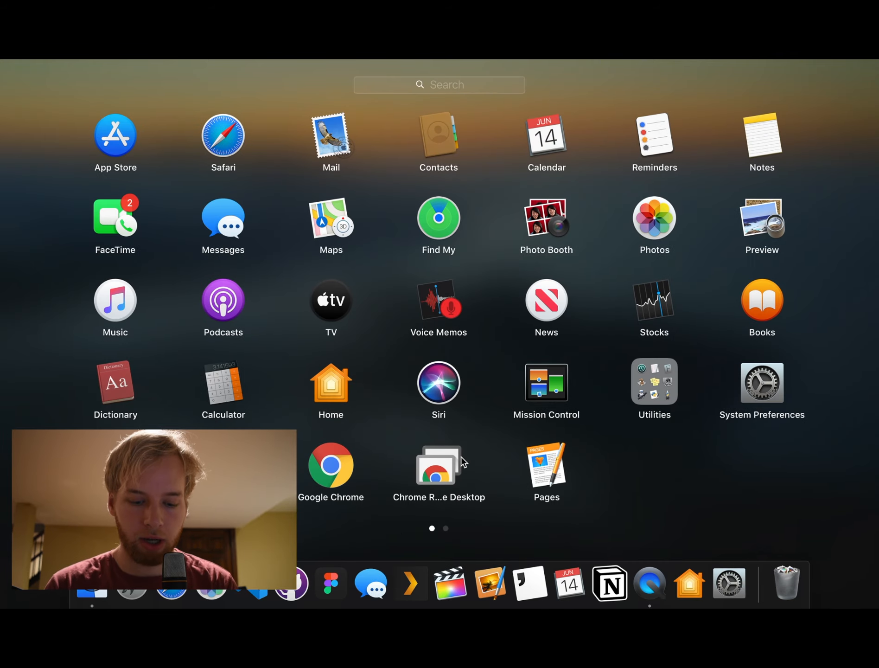
pyautogui.write('disk')
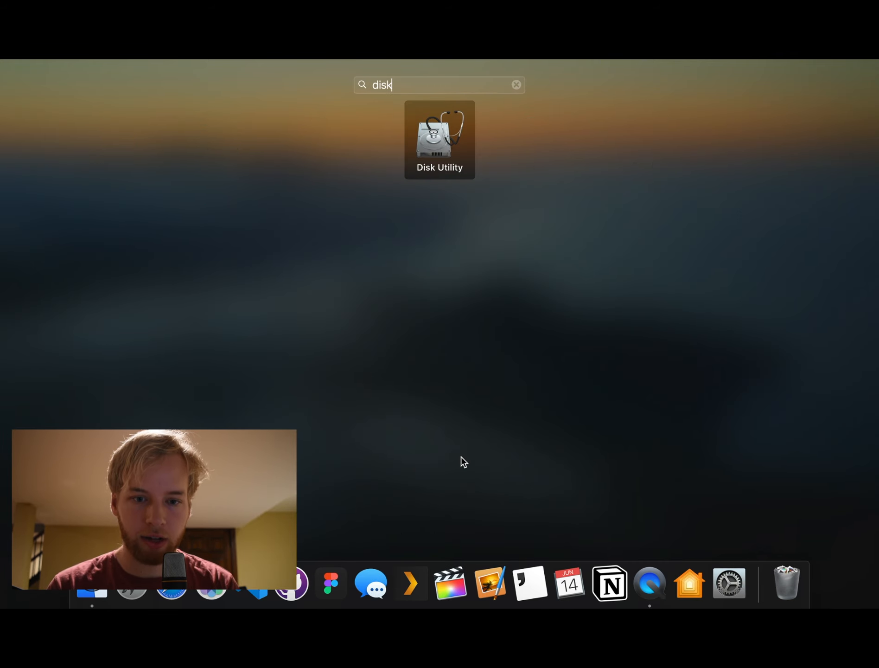
pyautogui.click(538, 426)
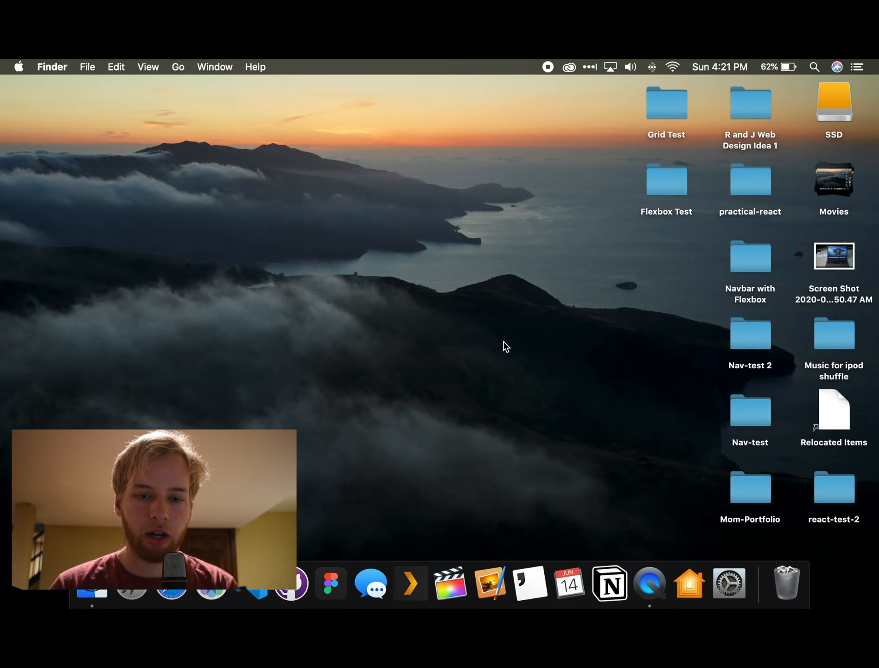
pyautogui.press('F4')
pyautogui.press('F4')
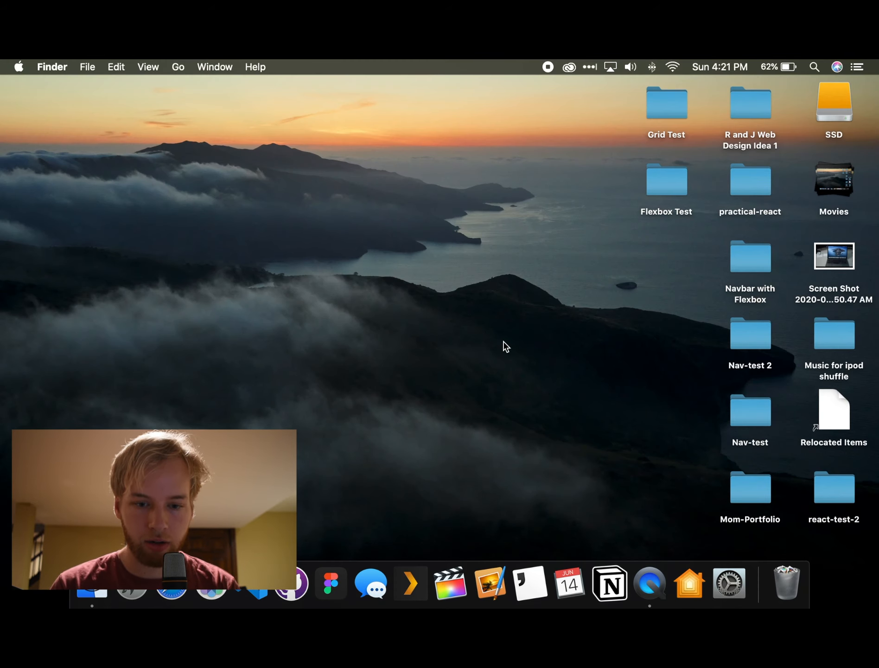
# - Find Disk Utility with a Spotlight search for "disk utility" and open it
pyautogui.press('super+space')
pyautogui.write('disk')
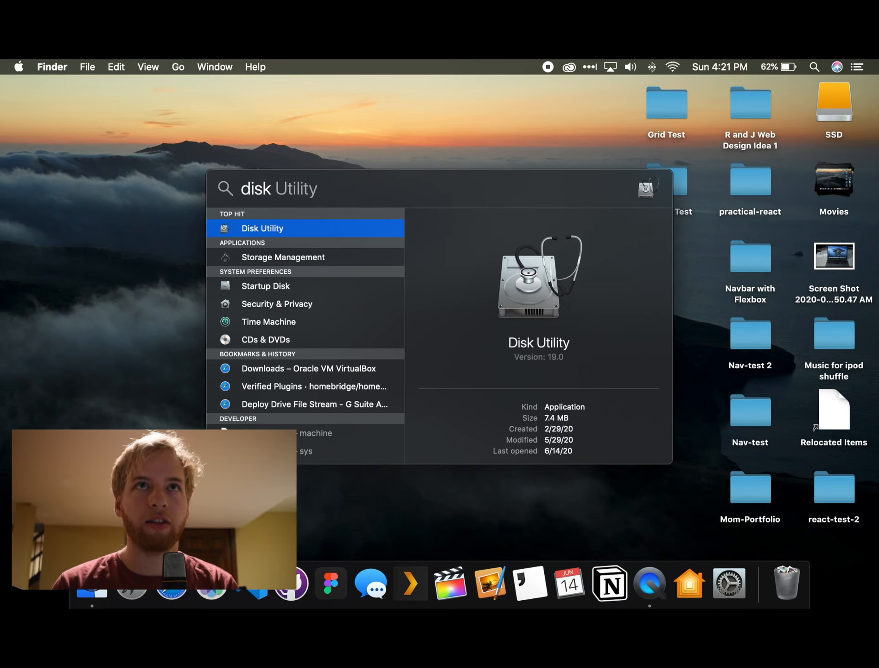
pyautogui.write(' utility')
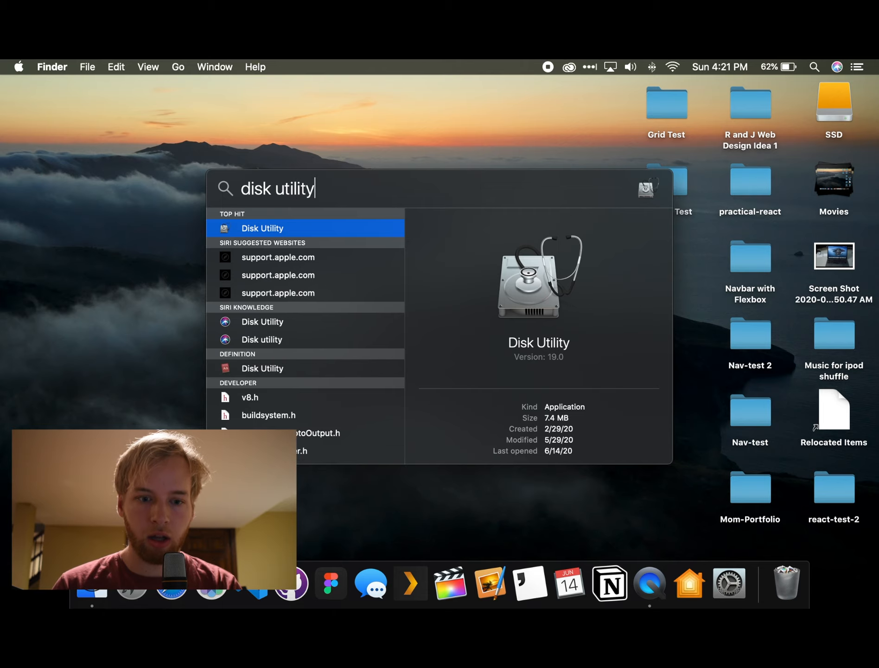
pyautogui.press('Return')
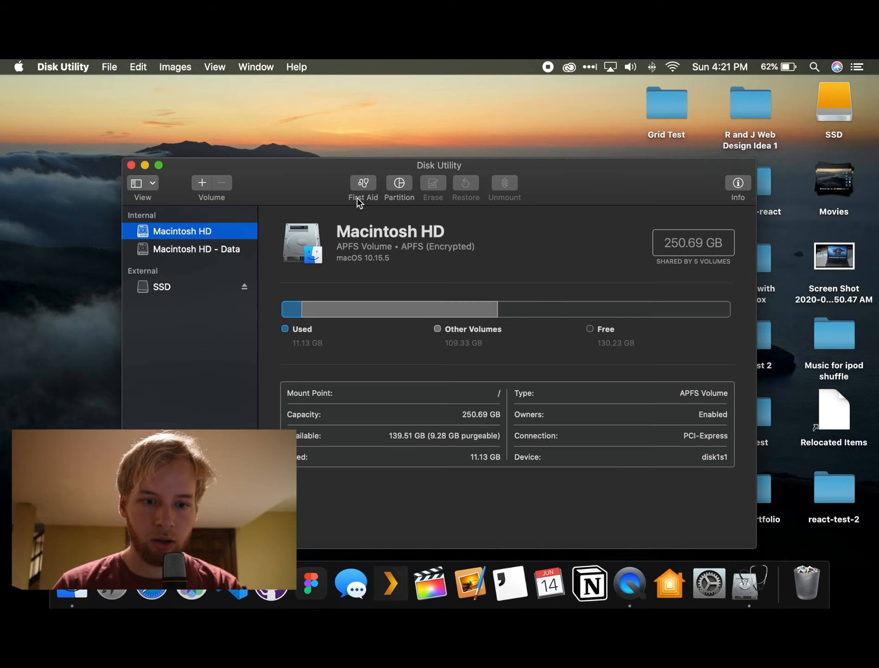
# - Select the external SSD and examine the format shown beneath its name
pyautogui.click(167, 291)
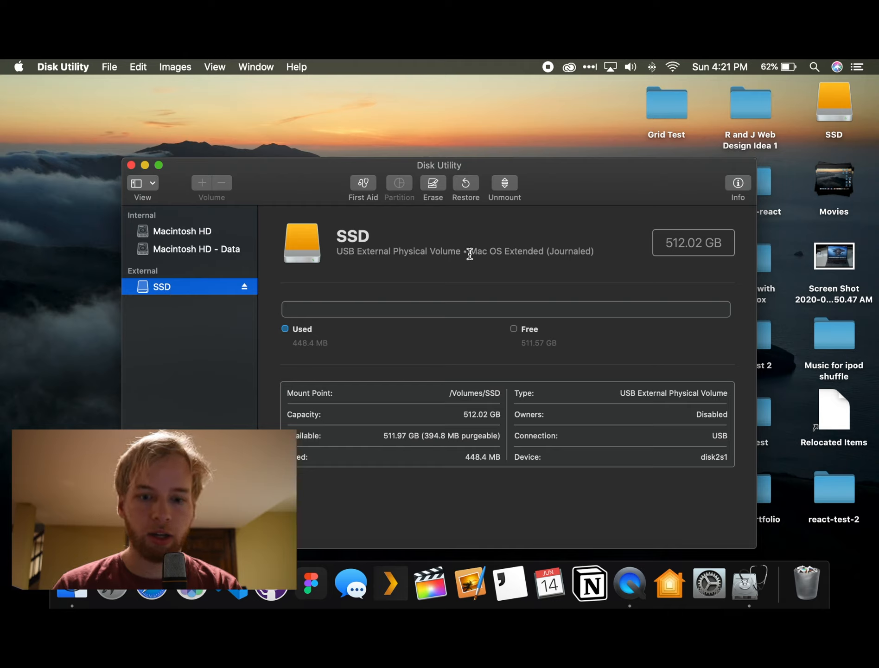
pyautogui.moveTo(470, 253); pyautogui.dragTo(573, 257)
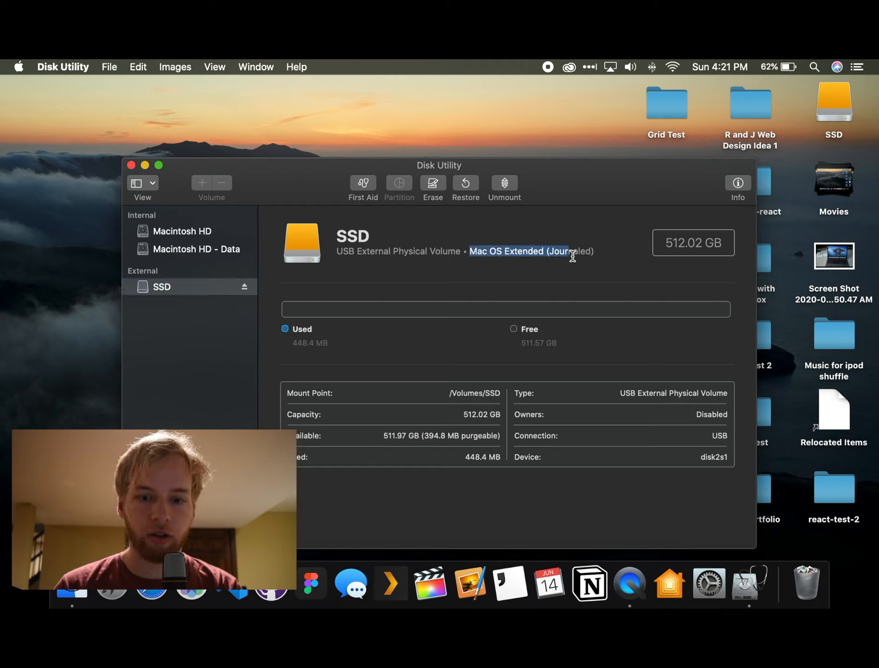
pyautogui.click(521, 252)
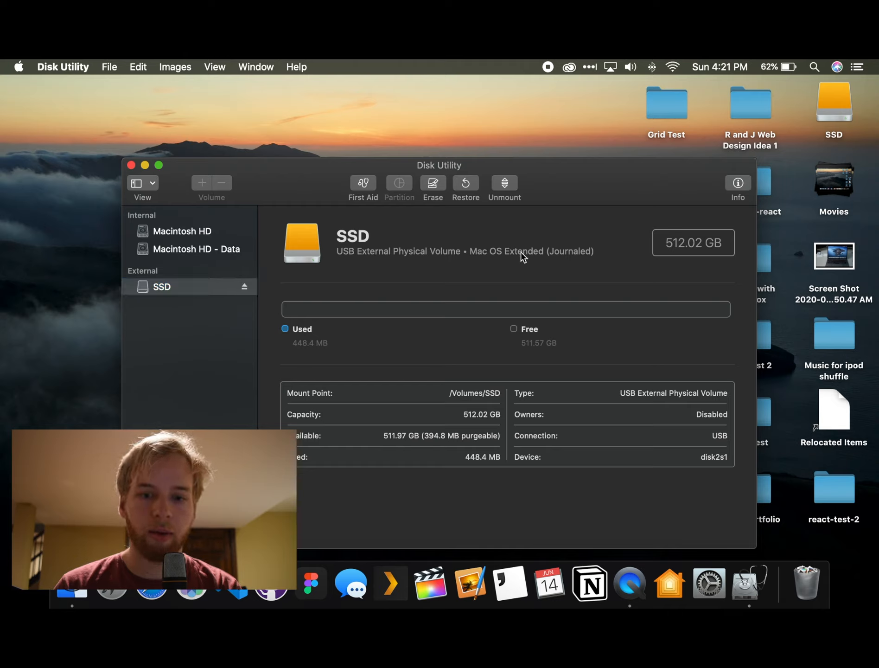
# - Review the format choices for erasing the SSD, cancel the erase and close Disk Utility
pyautogui.click(433, 184)
pyautogui.click(429, 306)
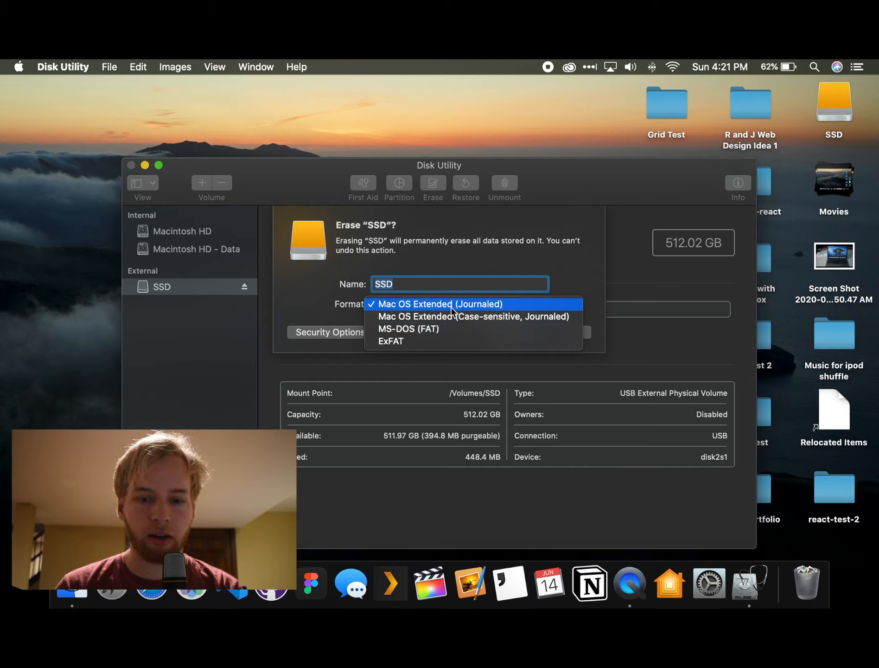
pyautogui.click(630, 281)
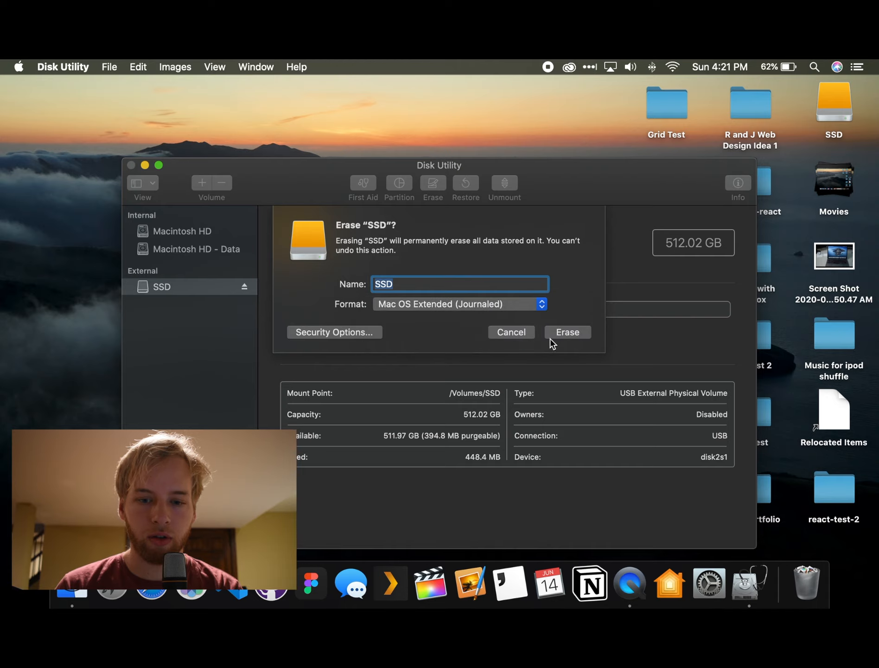
pyautogui.click(511, 335)
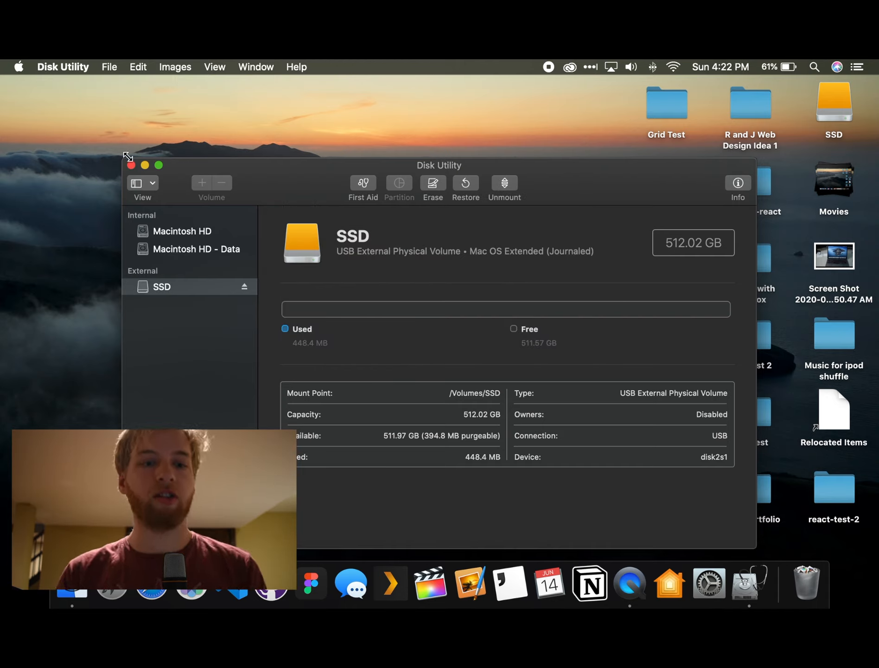
pyautogui.click(131, 166)
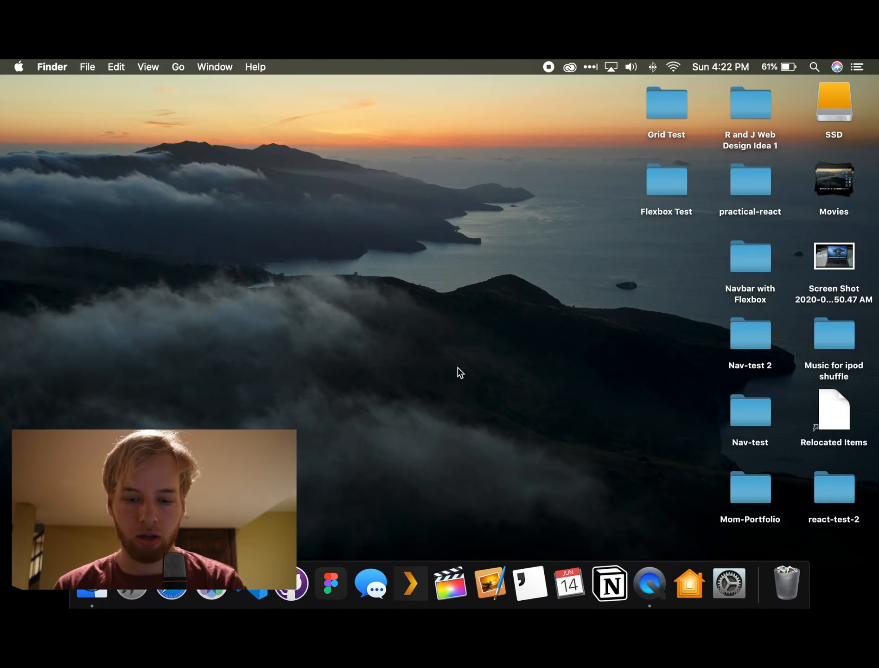
# - Find VirtualBox on the second page of Launchpad and open it
pyautogui.press('F4')
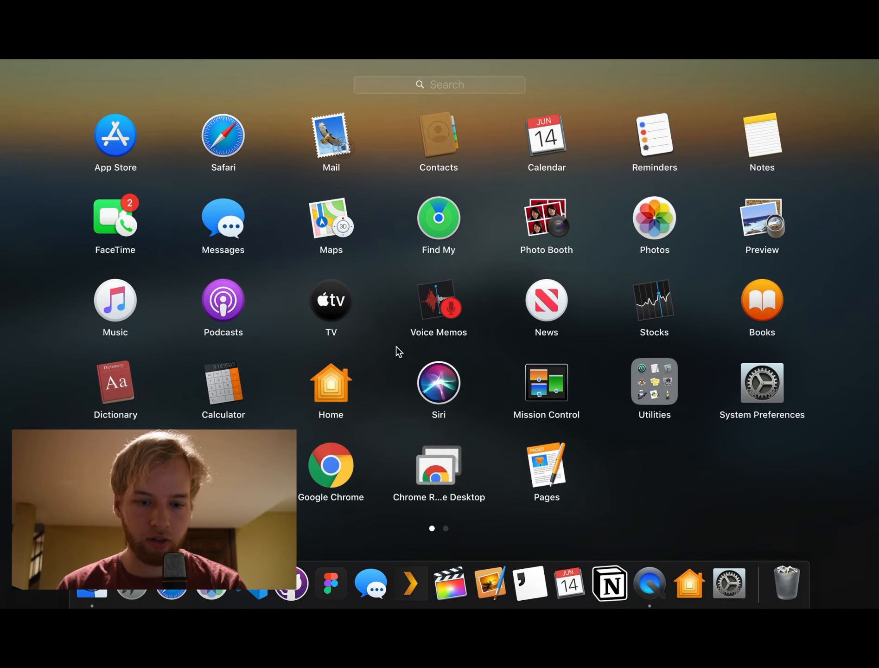
pyautogui.hscroll(5, 359, 298)
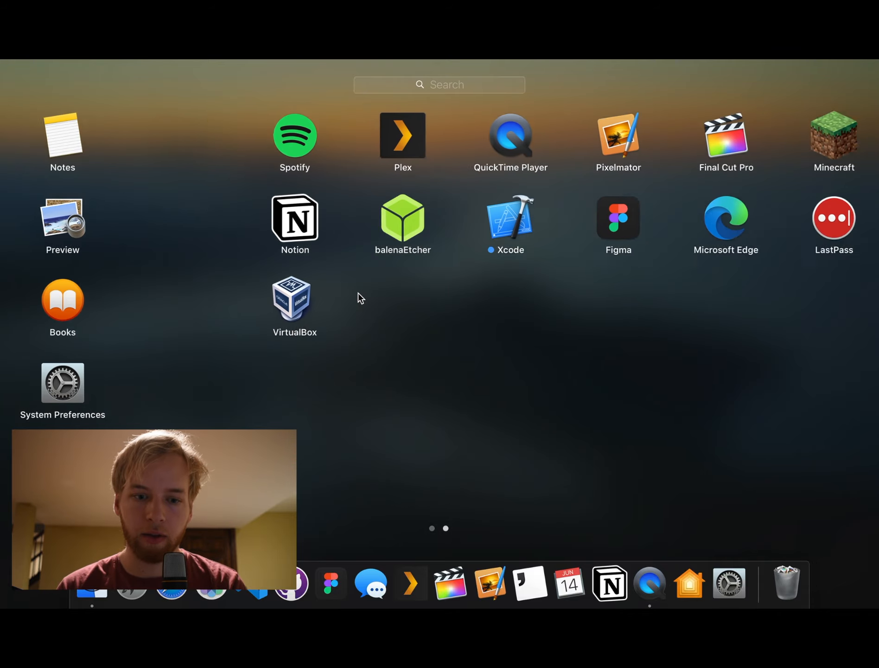
pyautogui.hscroll(-5, 358, 299)
pyautogui.hscroll(5, 675, 476)
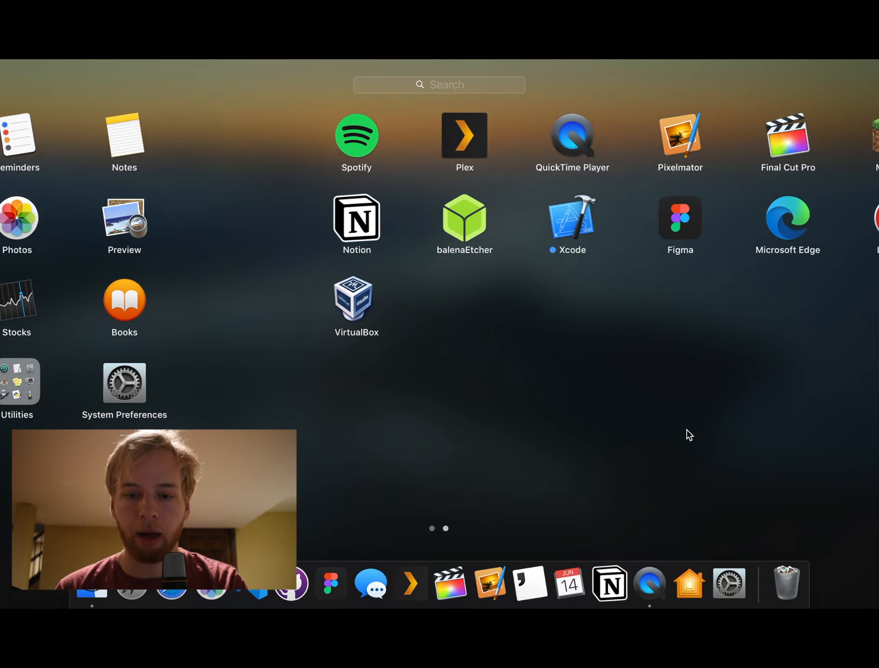
pyautogui.click(109, 295)
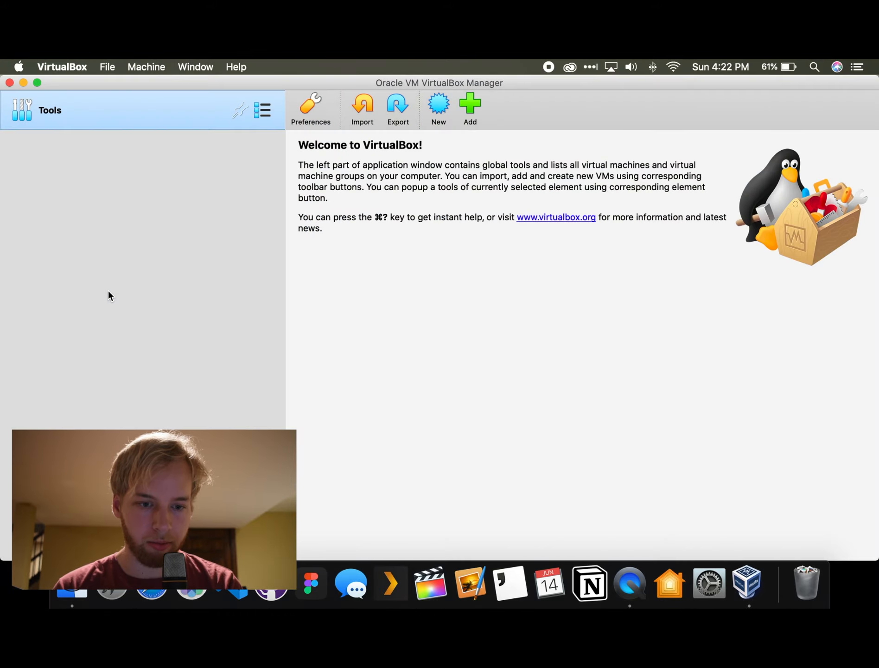
# - Search Launchpad for "virt" to show another way to find VirtualBox, clear the search and leave Launchpad
pyautogui.press('F4')
pyautogui.write('vir')
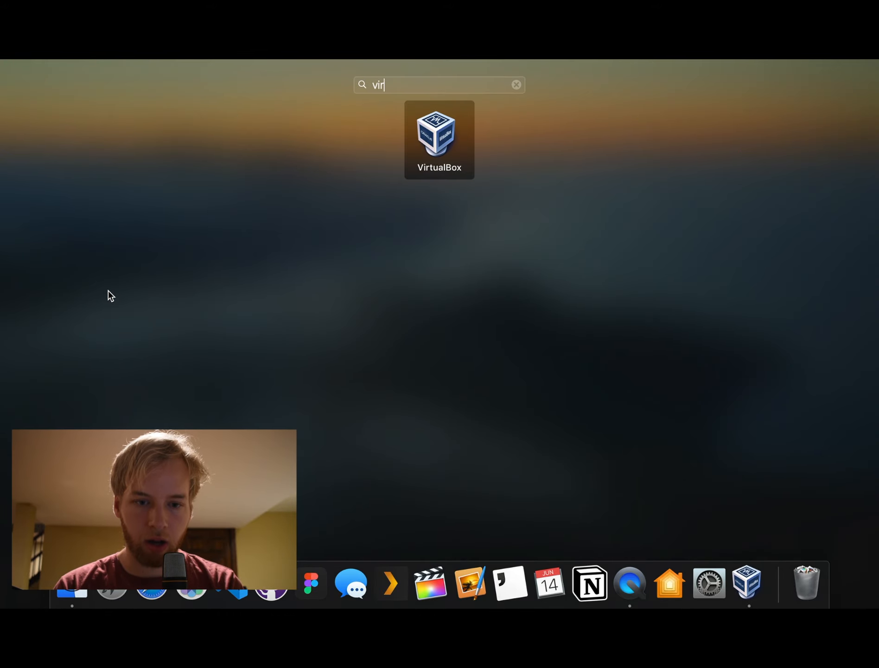
pyautogui.write('t')
pyautogui.press('BackSpace')
pyautogui.press('BackSpace')
pyautogui.press('BackSpace')
pyautogui.press('BackSpace')
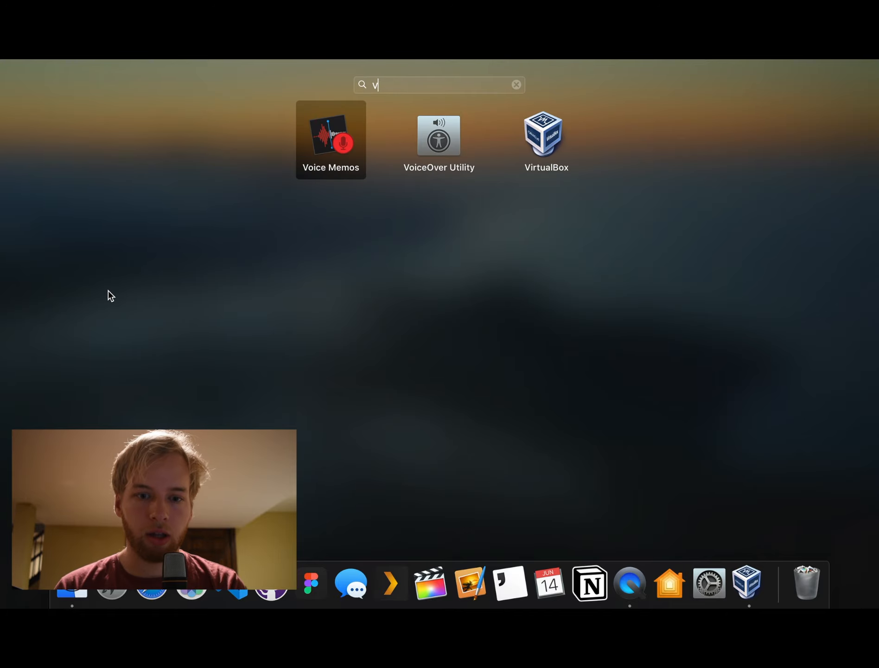
pyautogui.press('Escape')
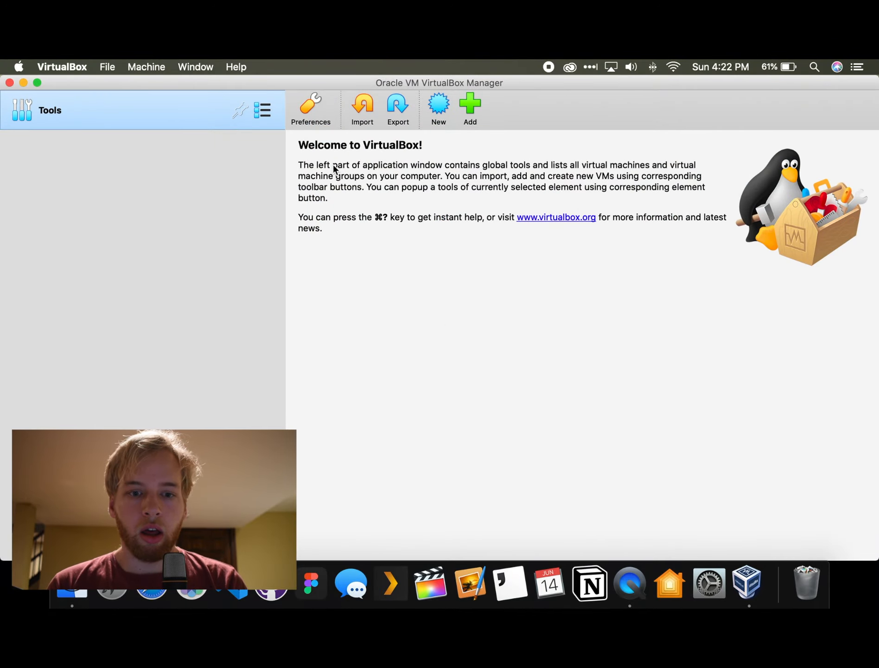
# - Search Spotlight for "virt" to locate the VirtualBox application, and dismiss the search
pyautogui.press('F4')
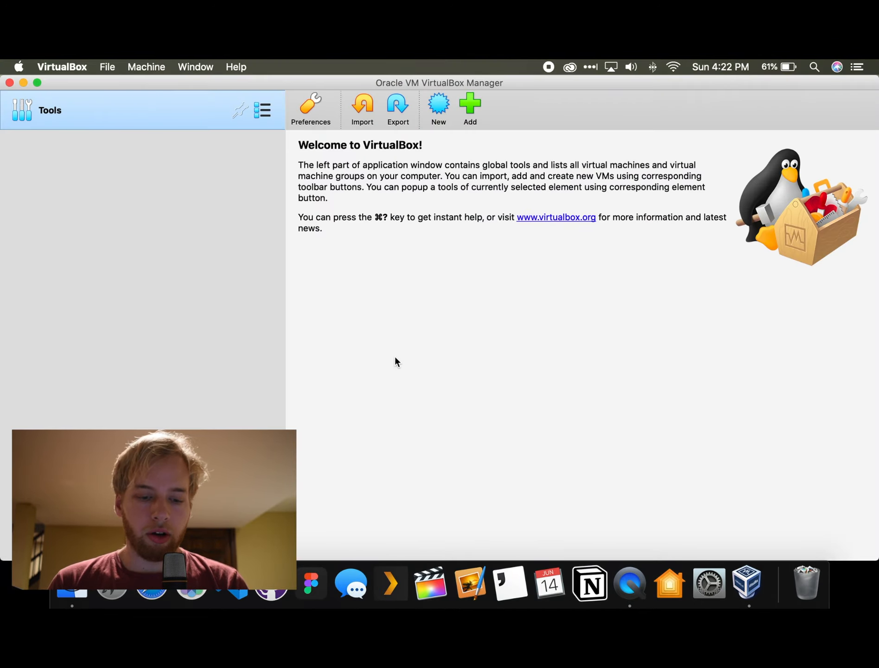
pyautogui.press('super+space')
pyautogui.write('virt')
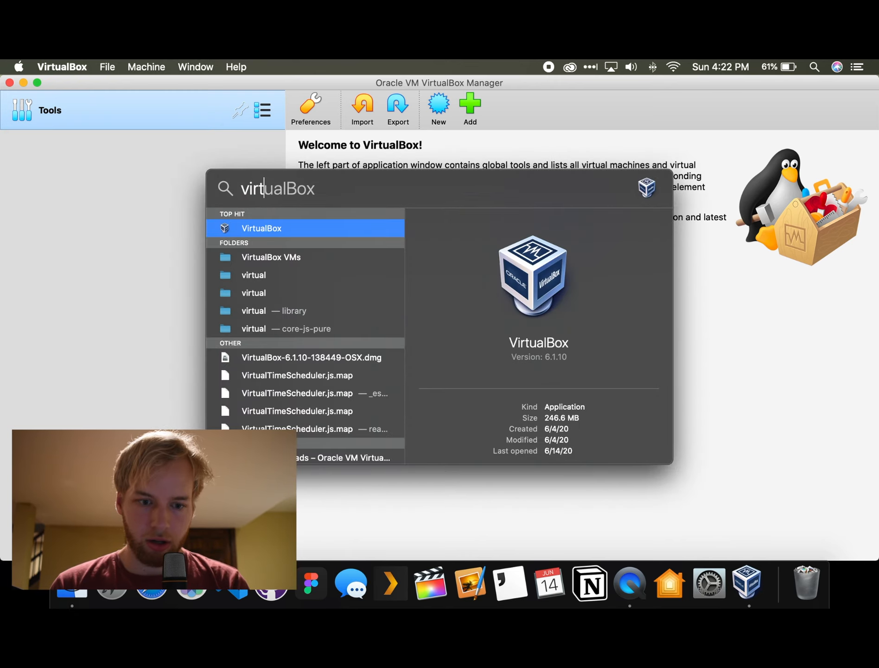
pyautogui.press('Escape')
pyautogui.press('Escape')
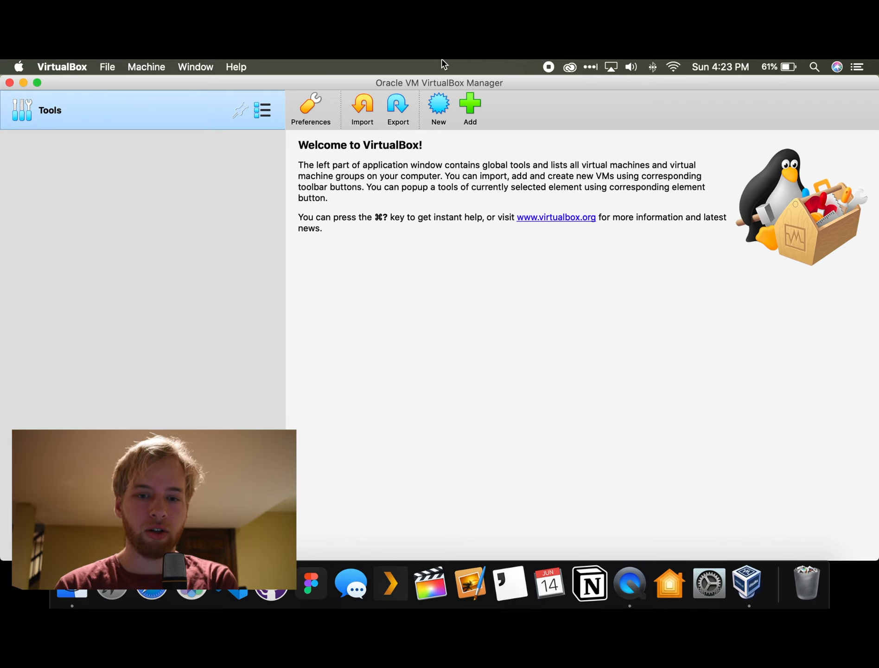
# - Start a new virtual machine named "Windows 10" and check that its version is Windows 10 (64-bit)
pyautogui.click(436, 104)
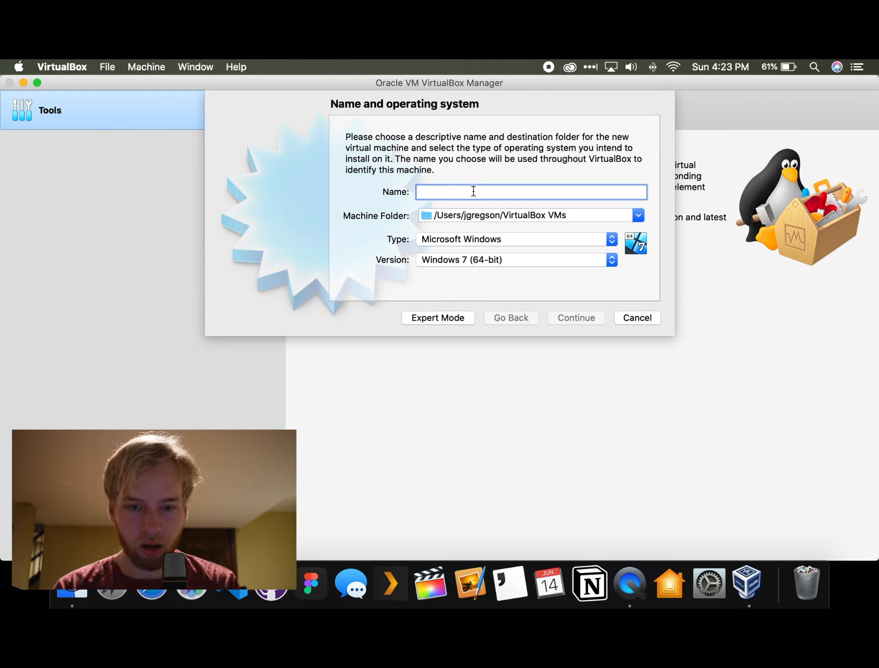
pyautogui.write('Windows ')
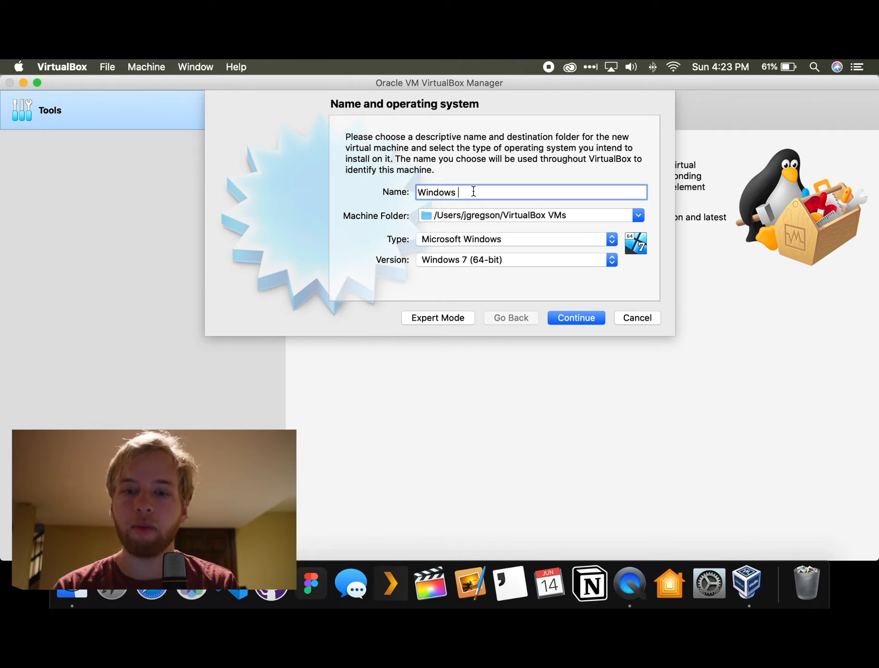
pyautogui.write('10')
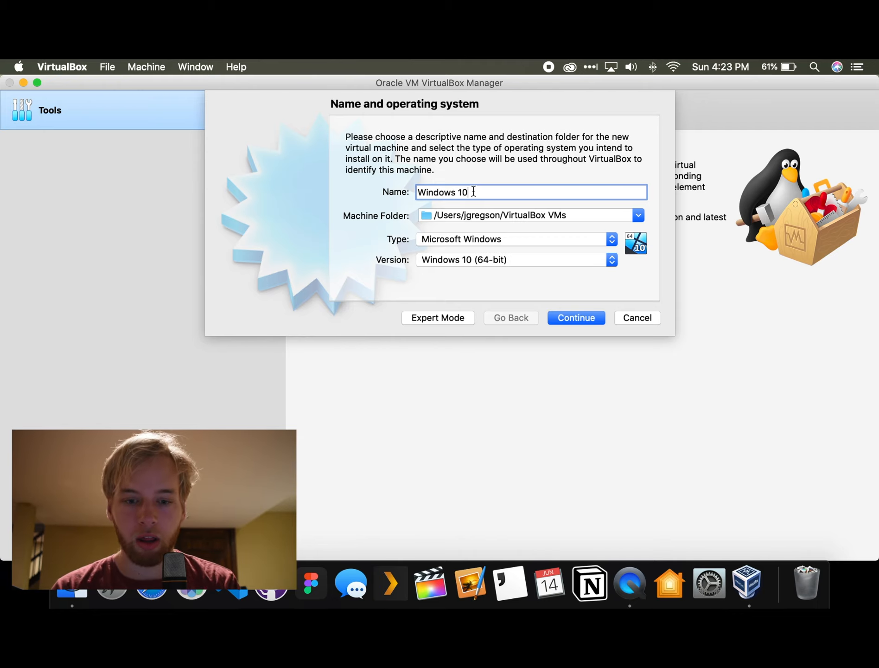
pyautogui.click(432, 259)
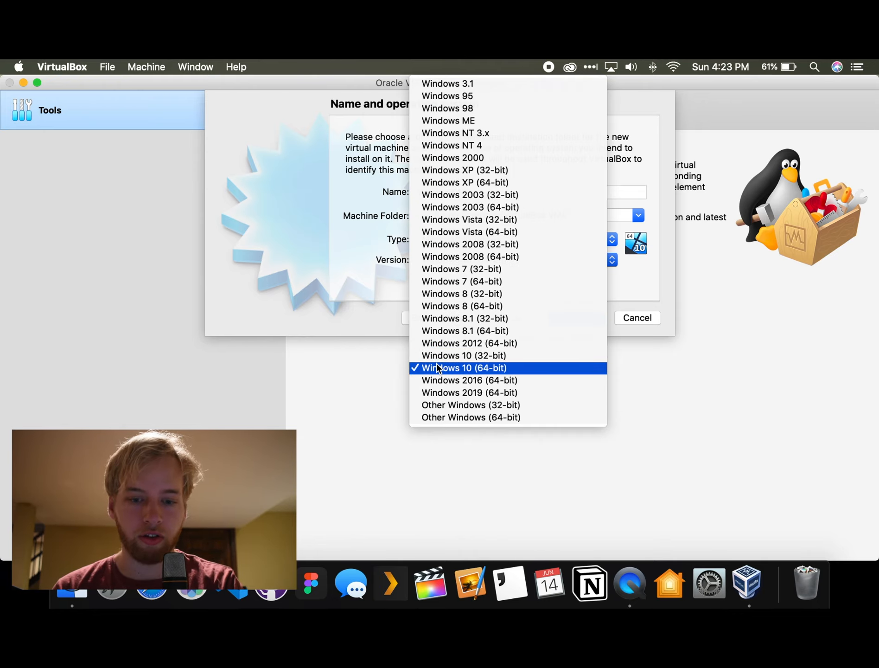
pyautogui.click(357, 271)
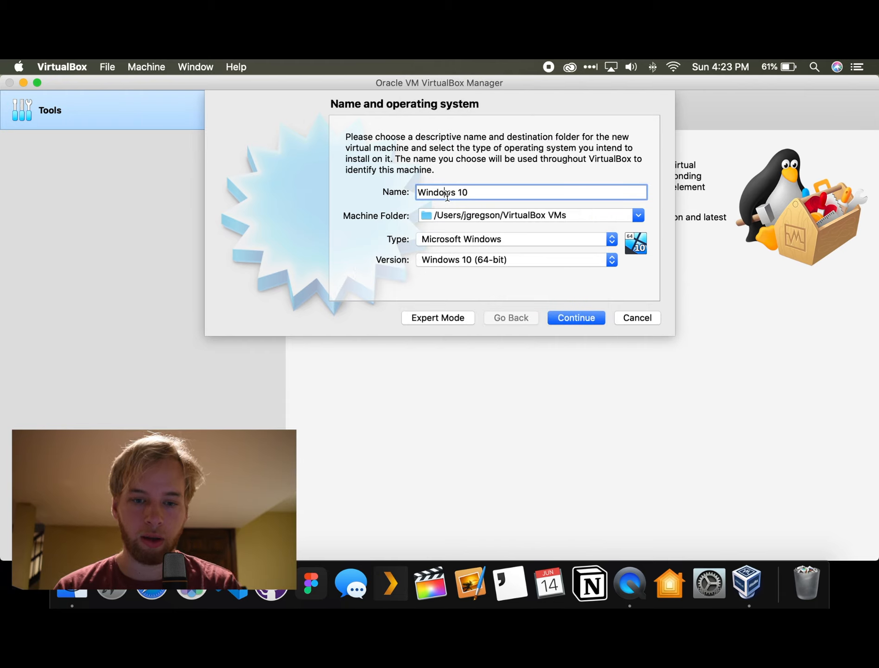
# - Try "ub" and "mac" as machine names to test the automatic system type selection, and restore the name "Windows 10"
pyautogui.tripleClick(448, 194)
pyautogui.write('ub')
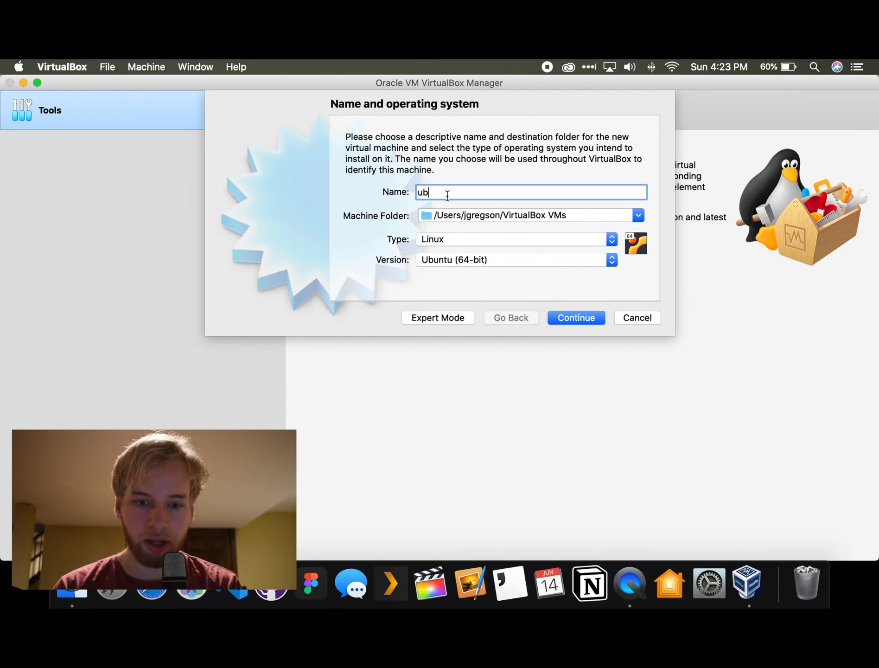
pyautogui.press('BackSpace')
pyautogui.press('BackSpace')
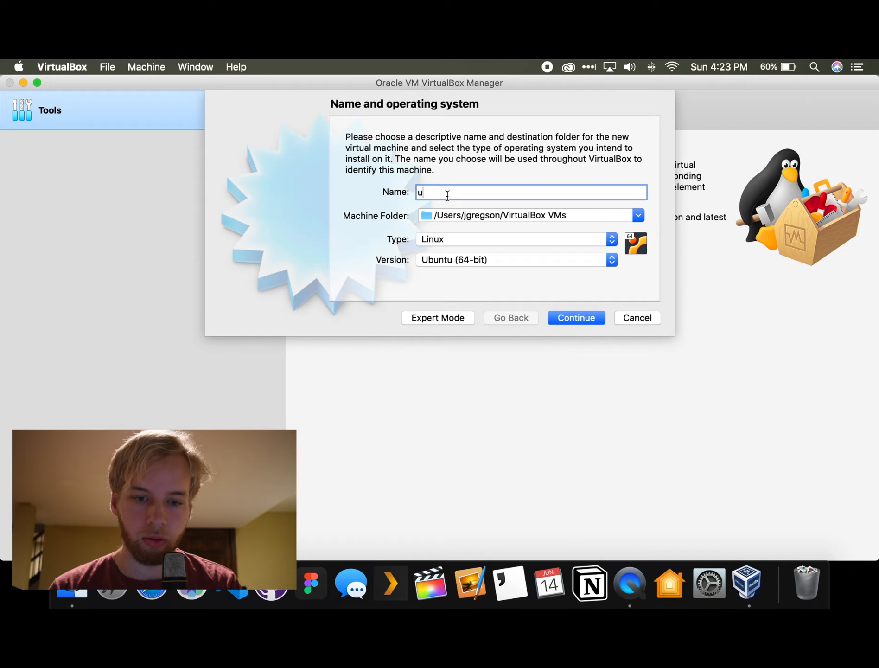
pyautogui.write('ma')
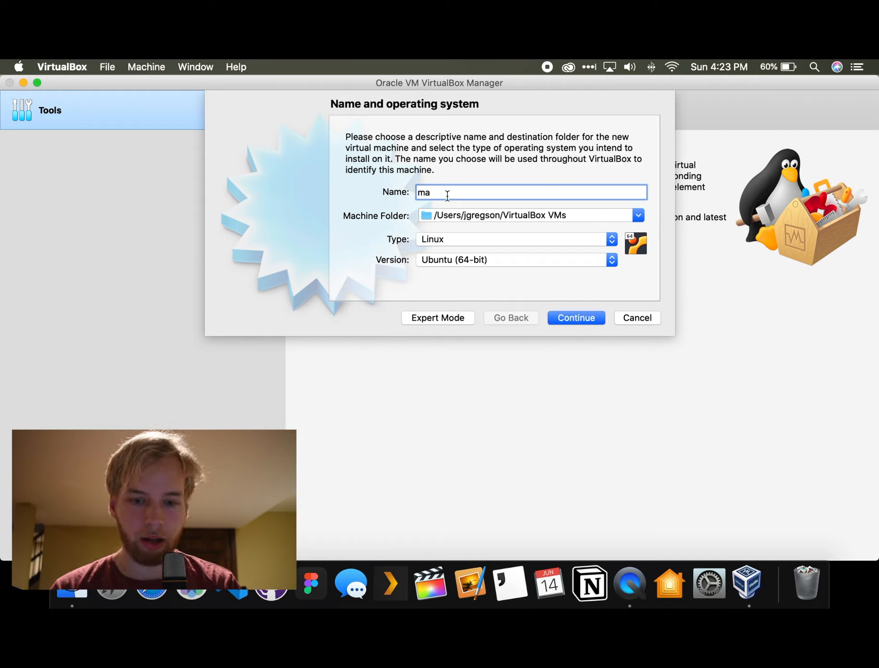
pyautogui.write('c')
pyautogui.press('BackSpace')
pyautogui.press('BackSpace')
pyautogui.press('BackSpace')
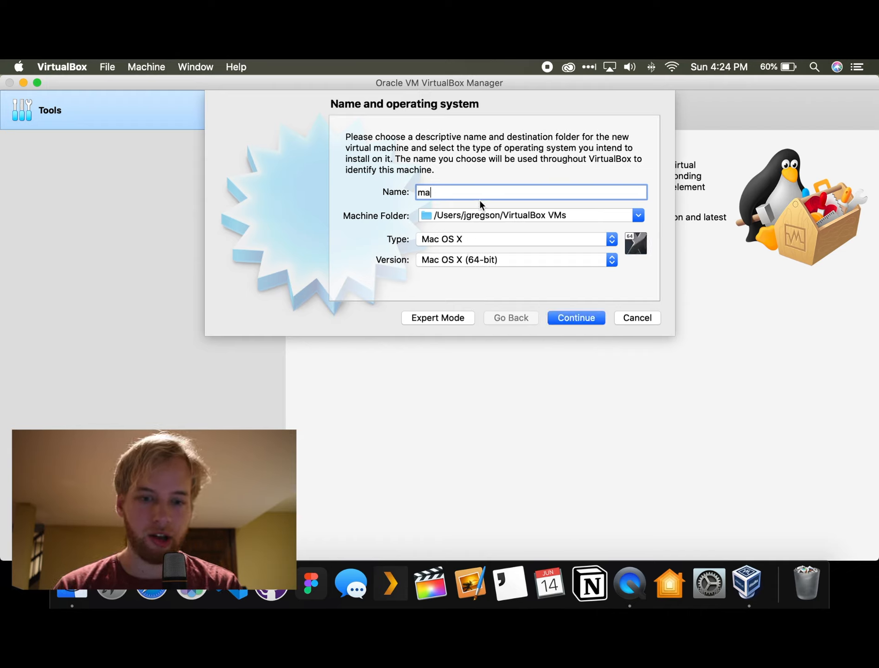
pyautogui.write('Windows 10')
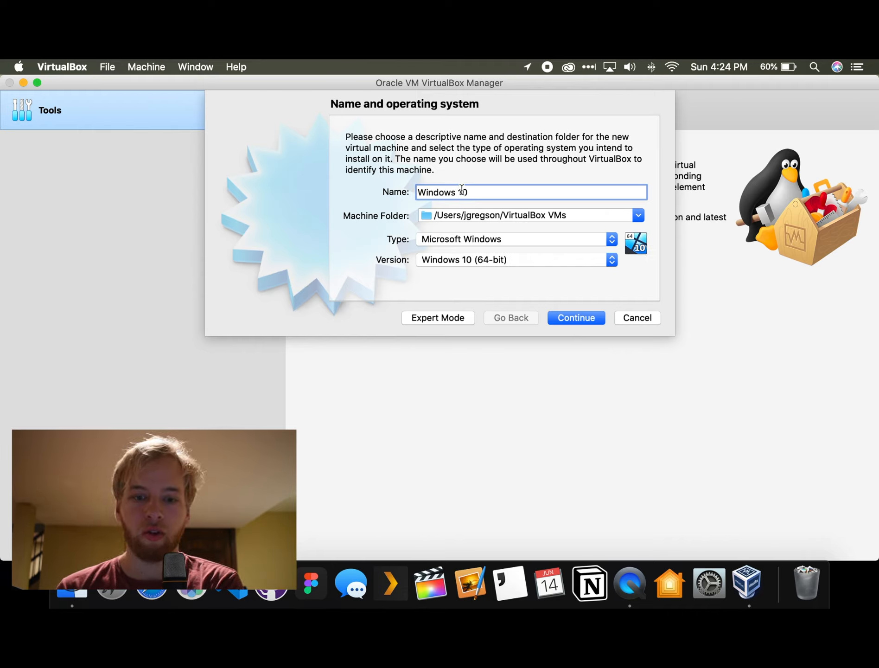
# - Set the machine folder to the external SSD at /Volumes/SSD and continue to the memory size settings
pyautogui.click(638, 216)
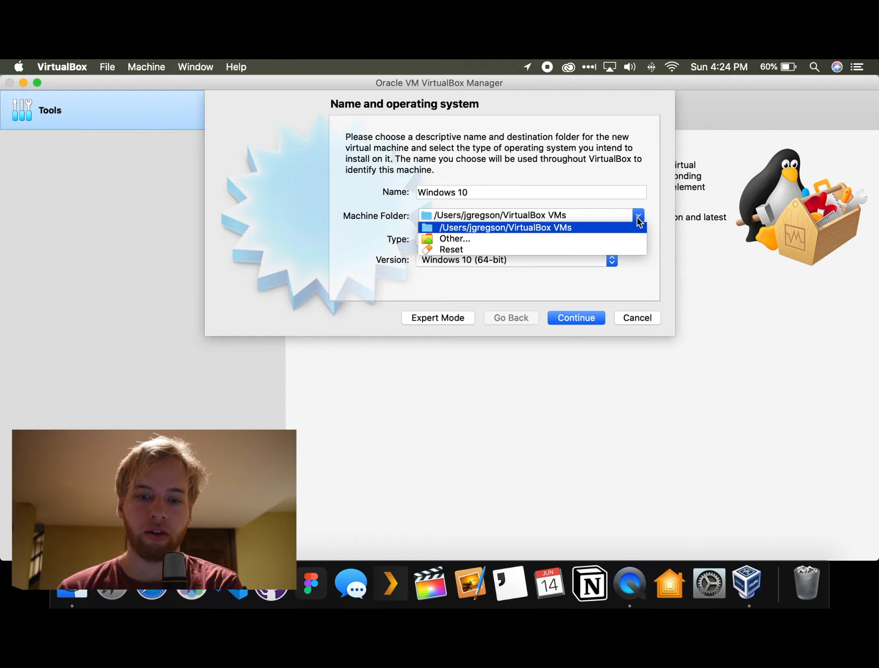
pyautogui.click(568, 228)
pyautogui.click(634, 215)
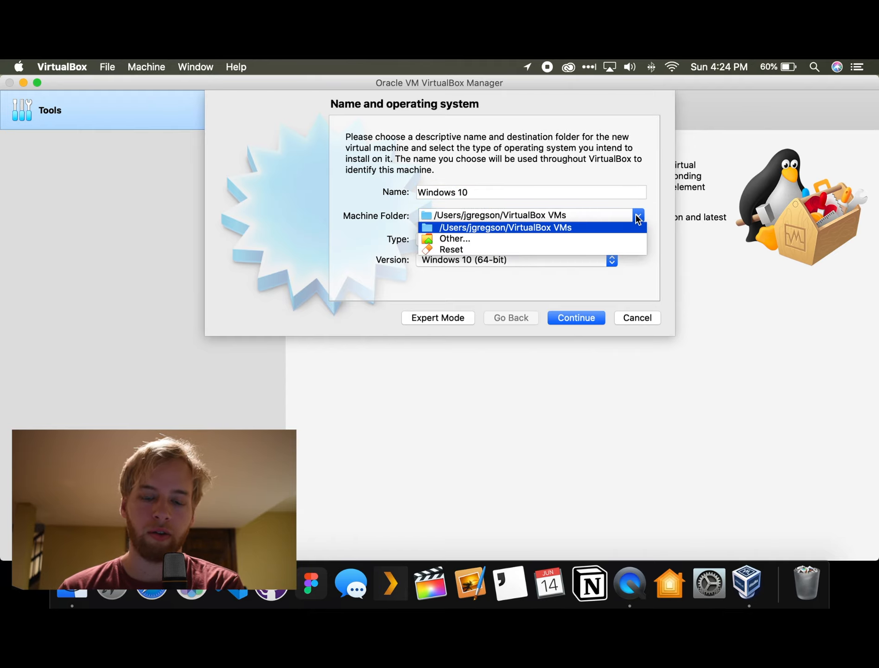
pyautogui.click(592, 236)
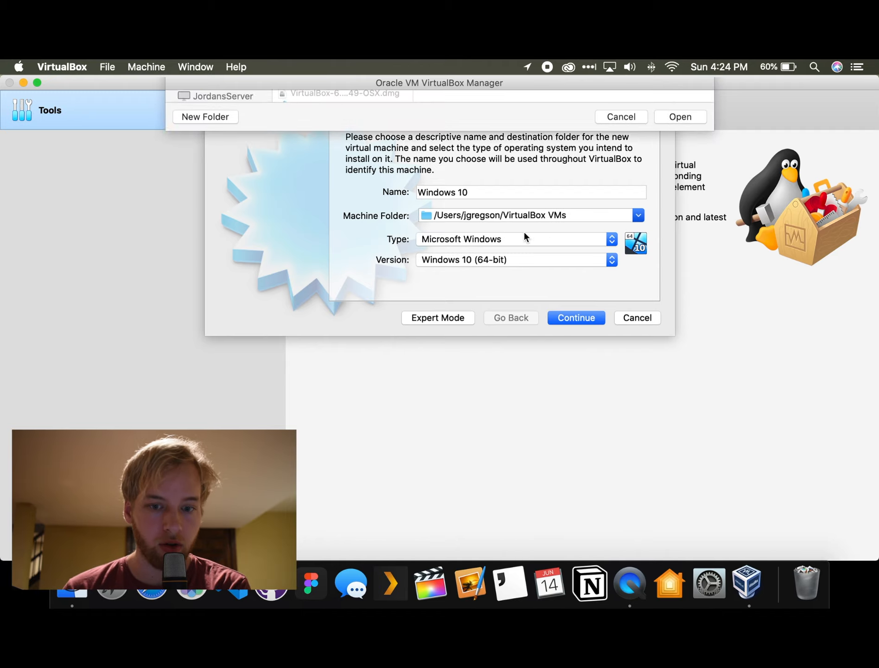
pyautogui.scroll(-2, 250, 269)
pyautogui.click(216, 301)
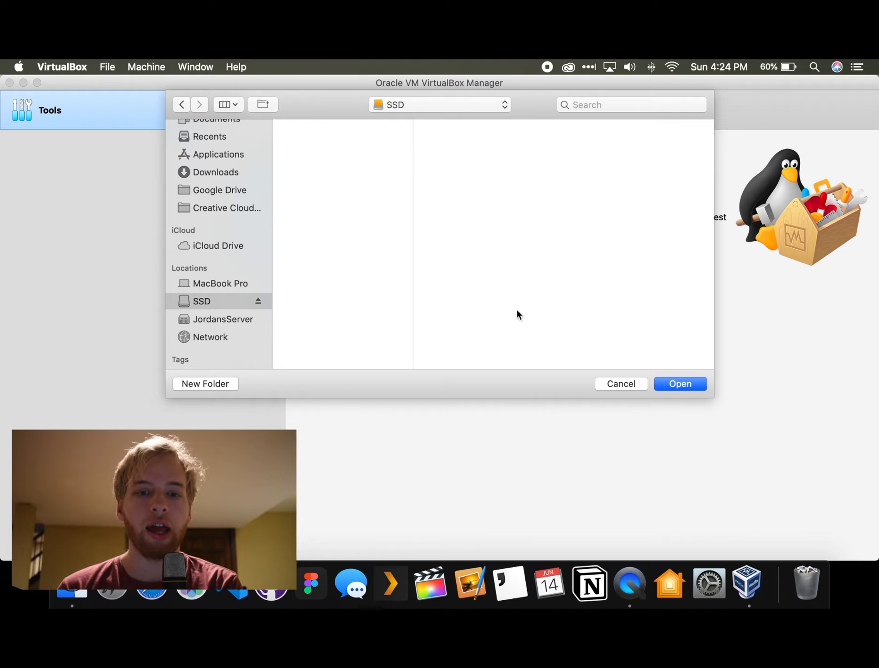
pyautogui.click(694, 384)
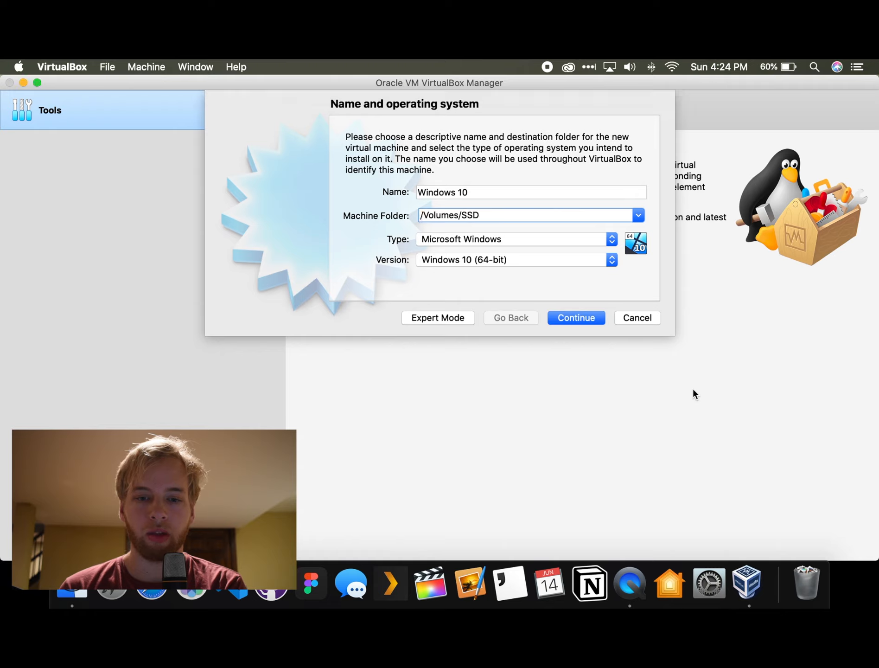
pyautogui.click(575, 317)
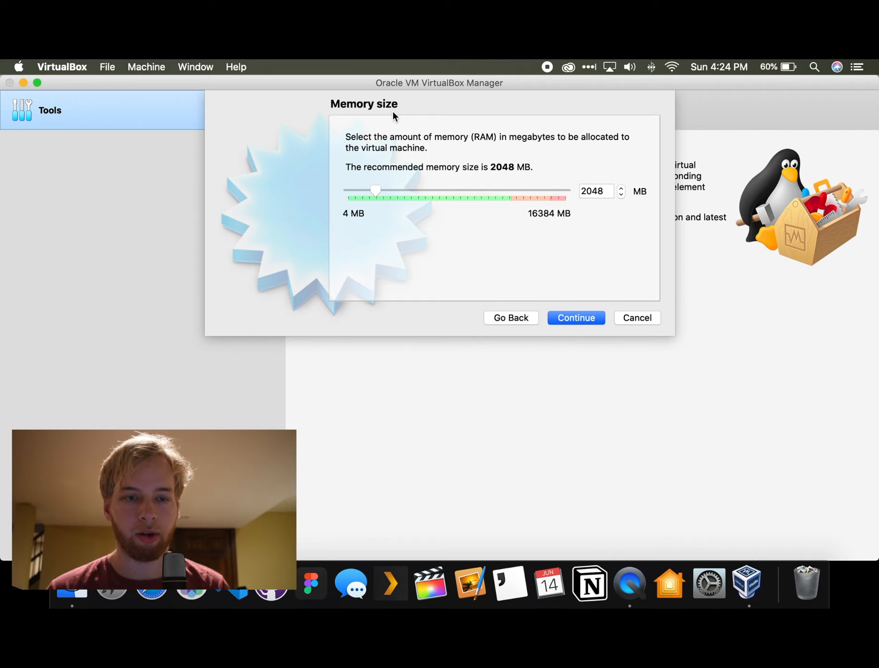
# - Check the Mac's installed memory in its system overview and put the overview window away
pyautogui.click(19, 66)
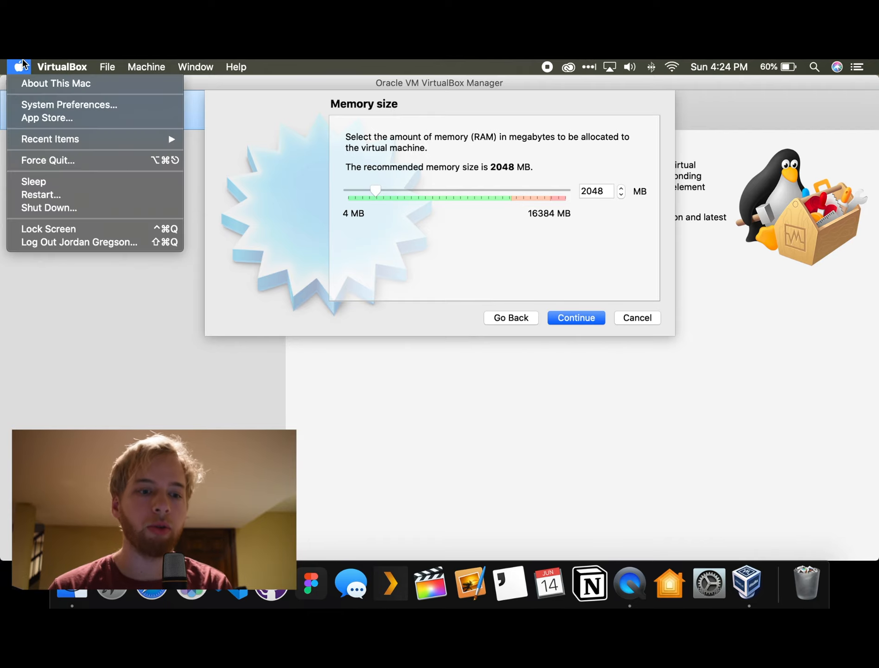
pyautogui.click(41, 83)
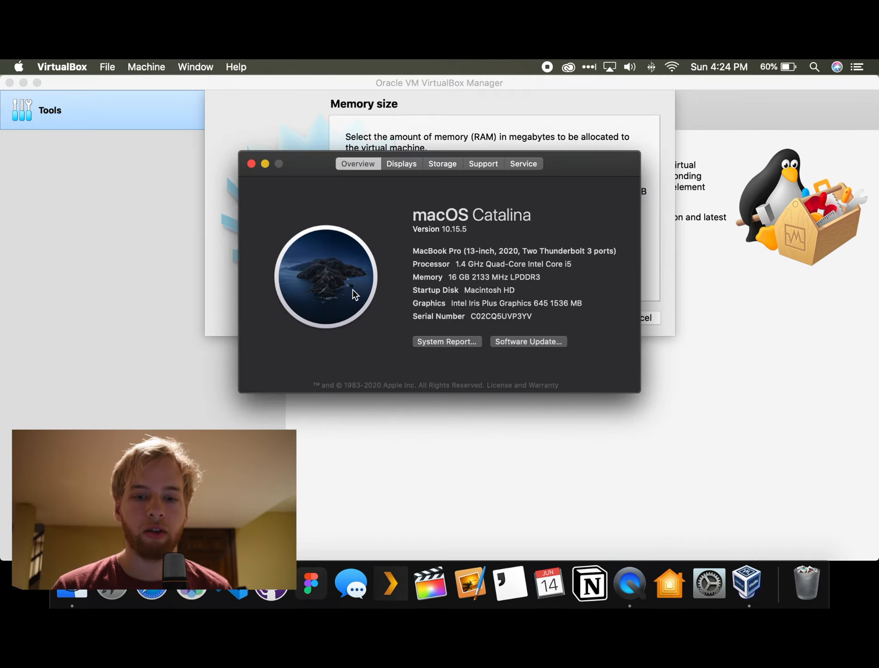
pyautogui.click(265, 164)
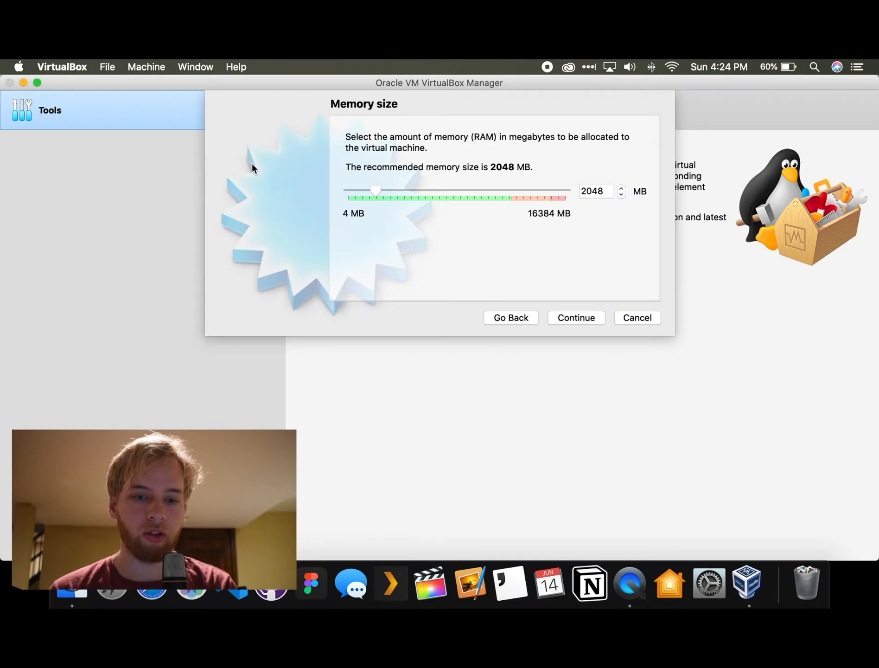
# - Allocate 8000 MB of memory to the virtual machine
pyautogui.doubleClick(595, 190)
pyautogui.write('8')
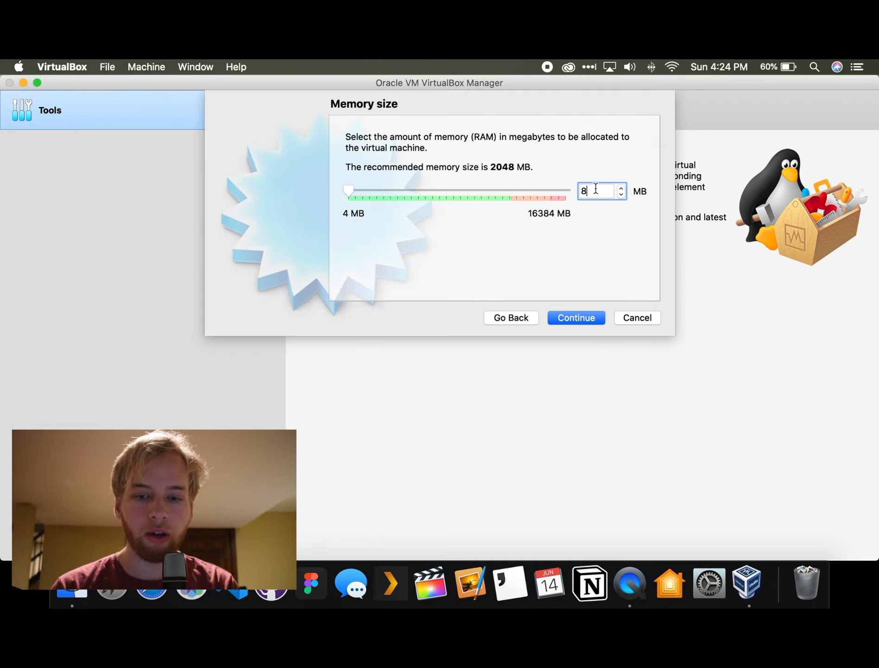
pyautogui.write('000')
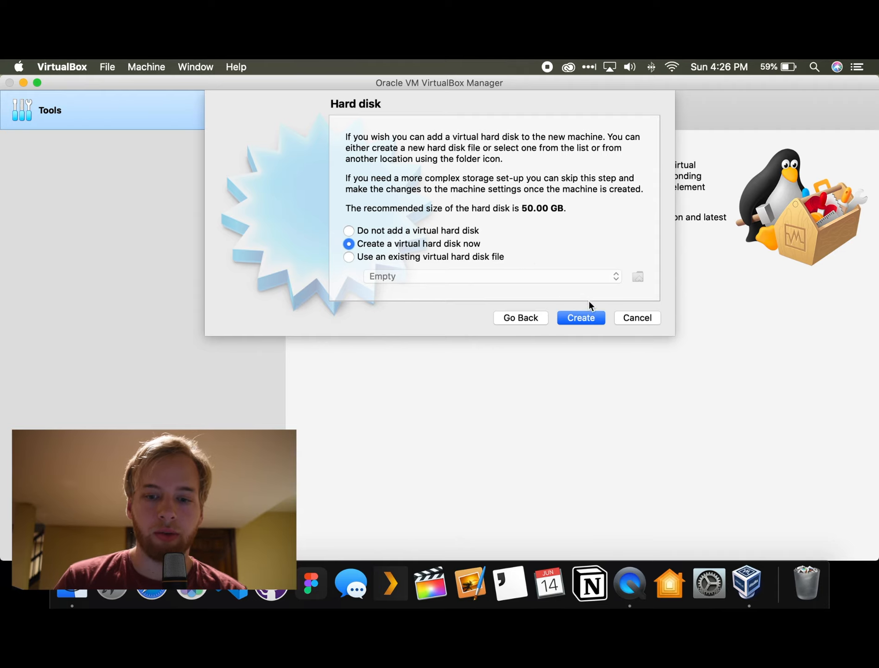
# - Choose to create a virtual hard disk now, as a VDI file with fixed-size storage
pyautogui.click(580, 317)
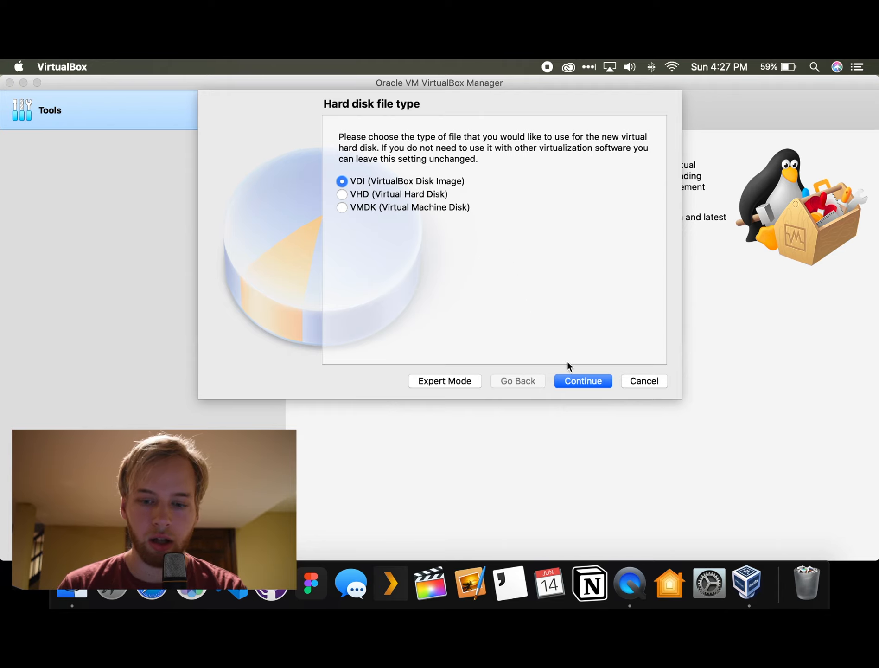
pyautogui.click(573, 380)
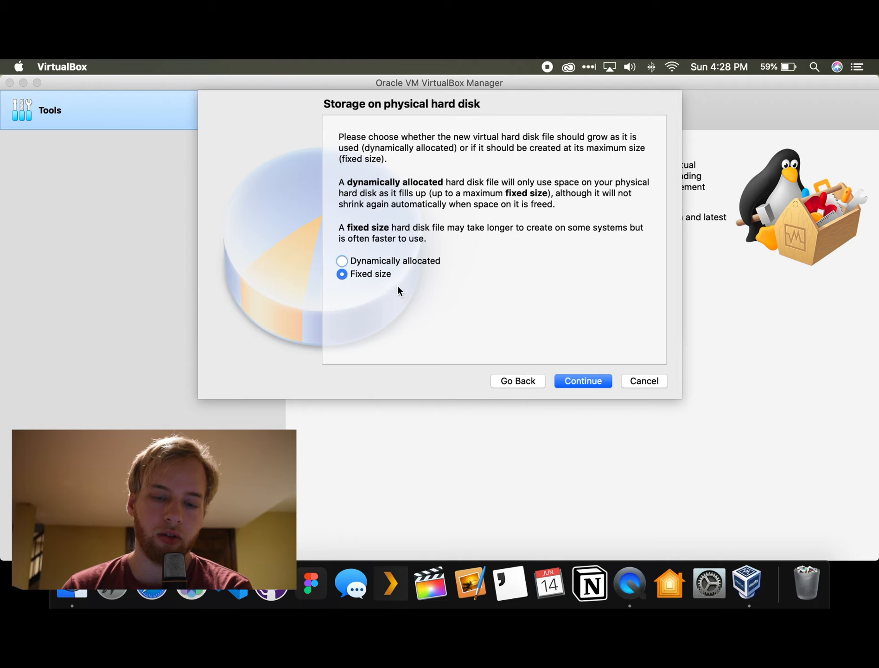
pyautogui.click(568, 381)
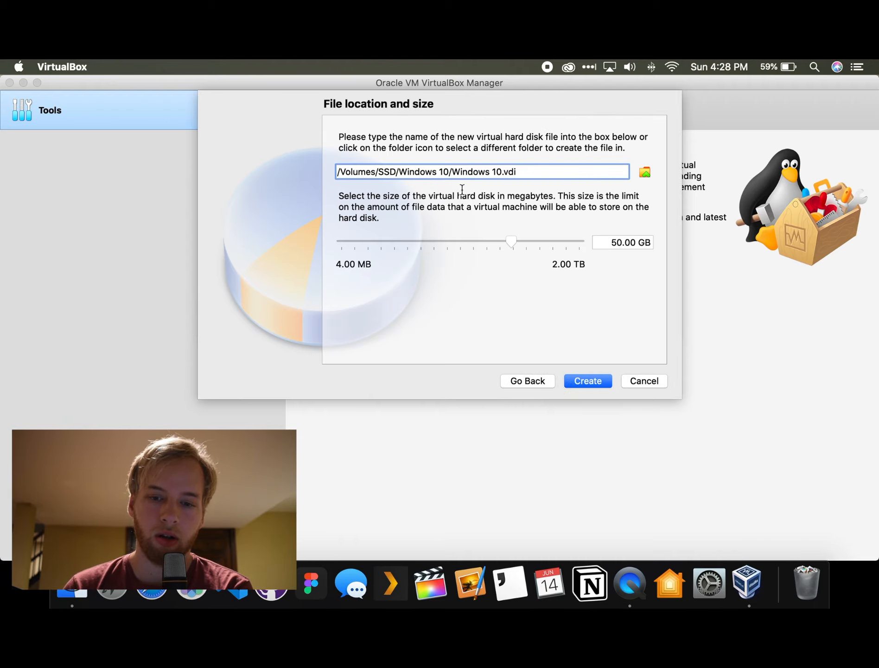
# - Set the virtual hard disk size to 64.00 GB and create the disk
pyautogui.click(622, 241)
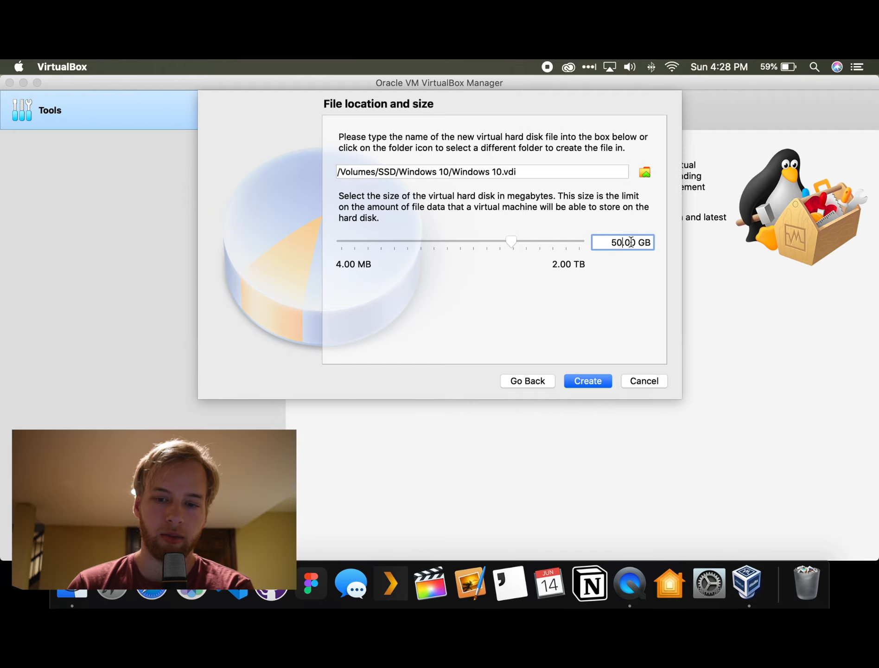
pyautogui.press('BackSpace')
pyautogui.press('BackSpace')
pyautogui.press('BackSpace')
pyautogui.write('64.')
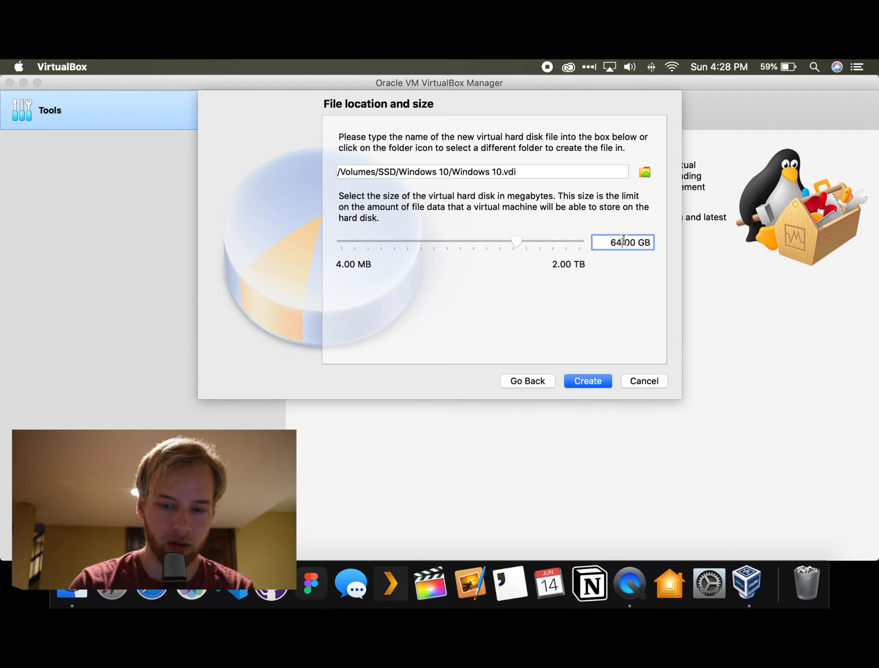
pyautogui.press('Return')
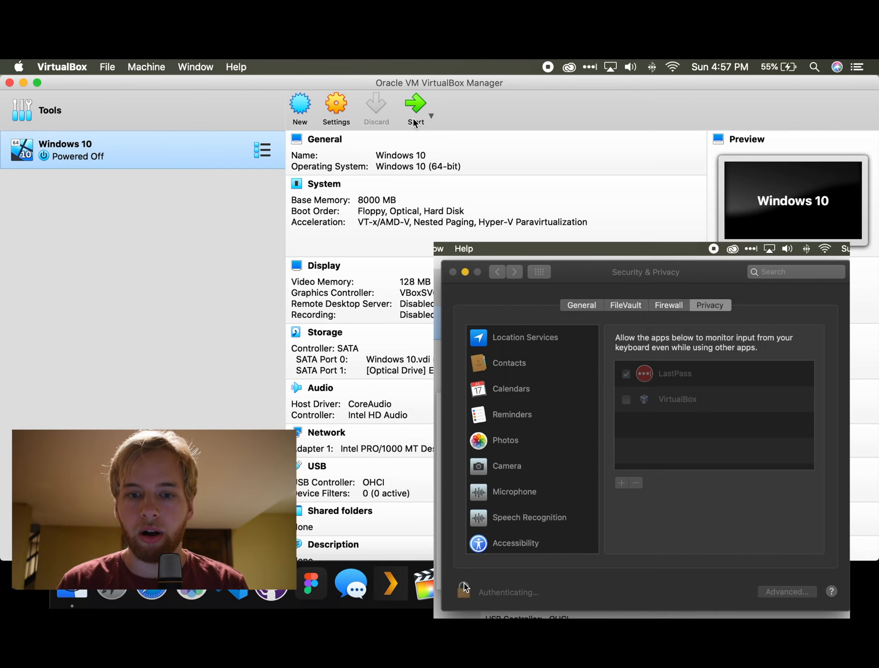
# - Start the Windows 10 machine without choosing a startup disk, and move and enlarge its window
pyautogui.click(417, 107)
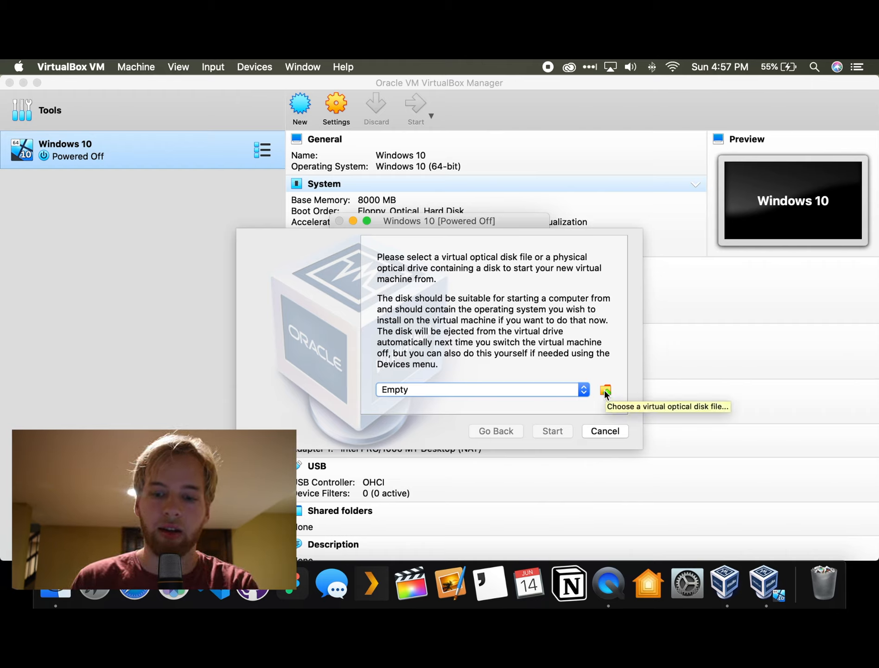
pyautogui.click(603, 431)
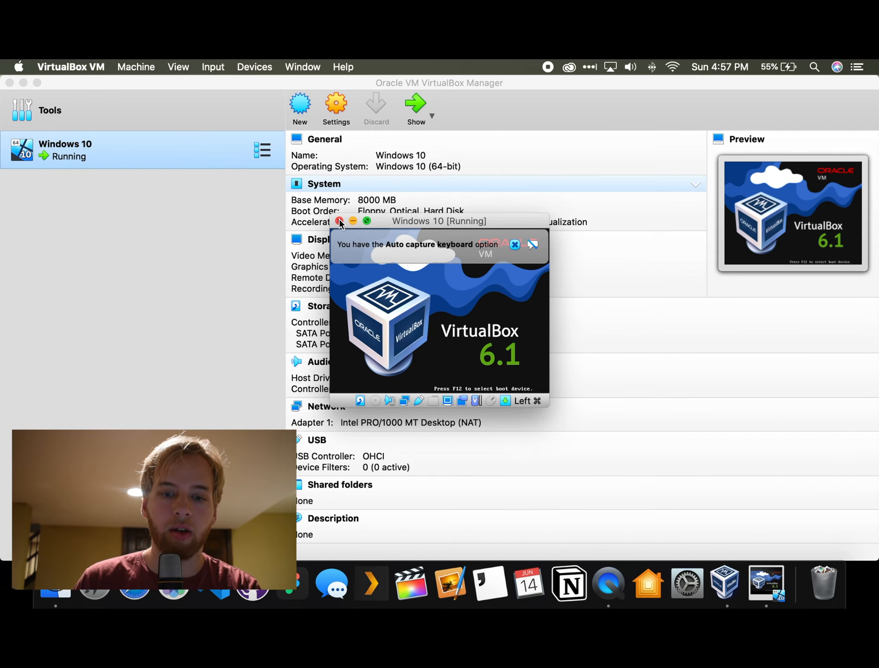
pyautogui.moveTo(402, 226); pyautogui.dragTo(238, 133)
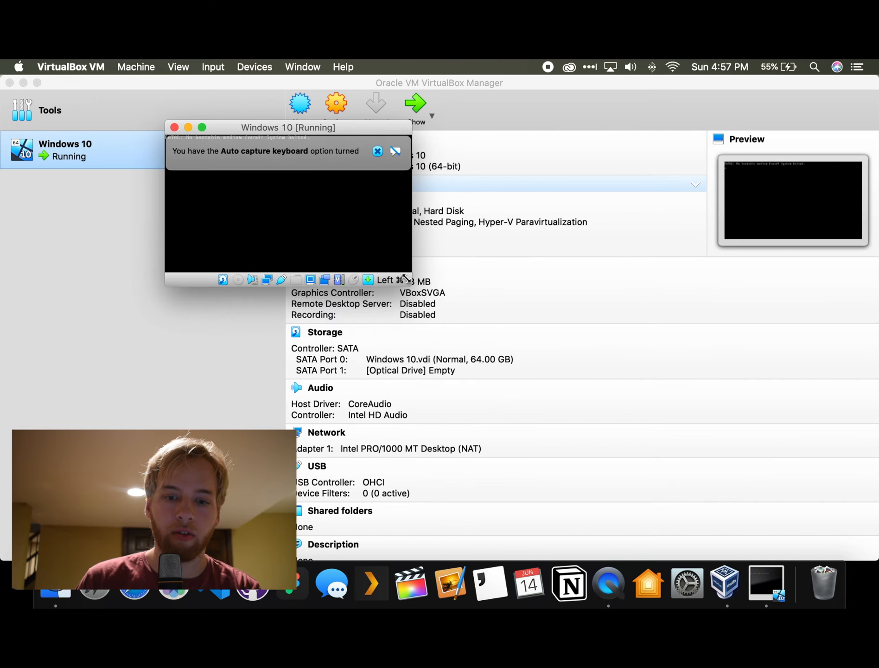
pyautogui.moveTo(411, 285); pyautogui.dragTo(727, 474)
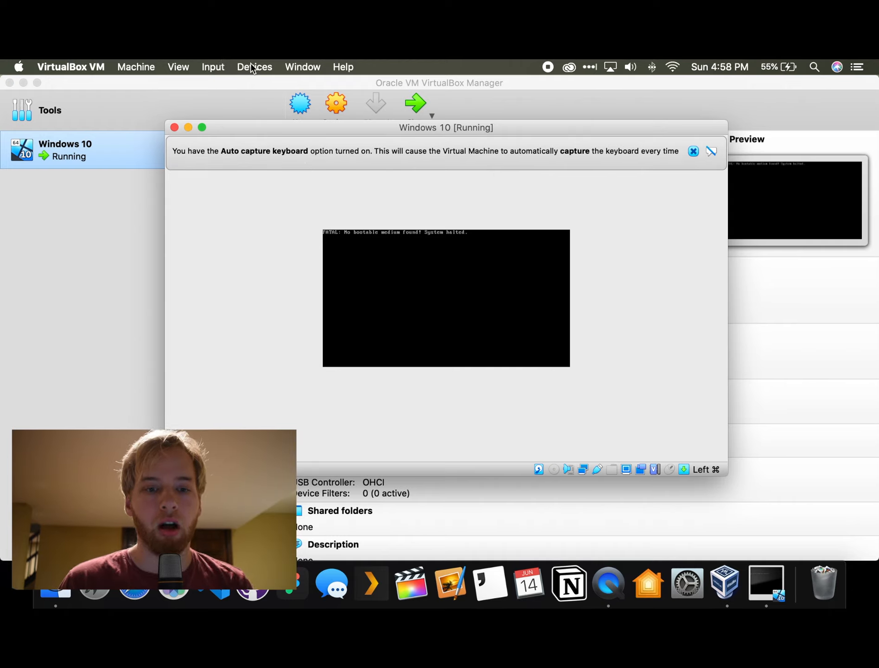
# - Close the running Windows 10 machine by powering it off
pyautogui.click(176, 127)
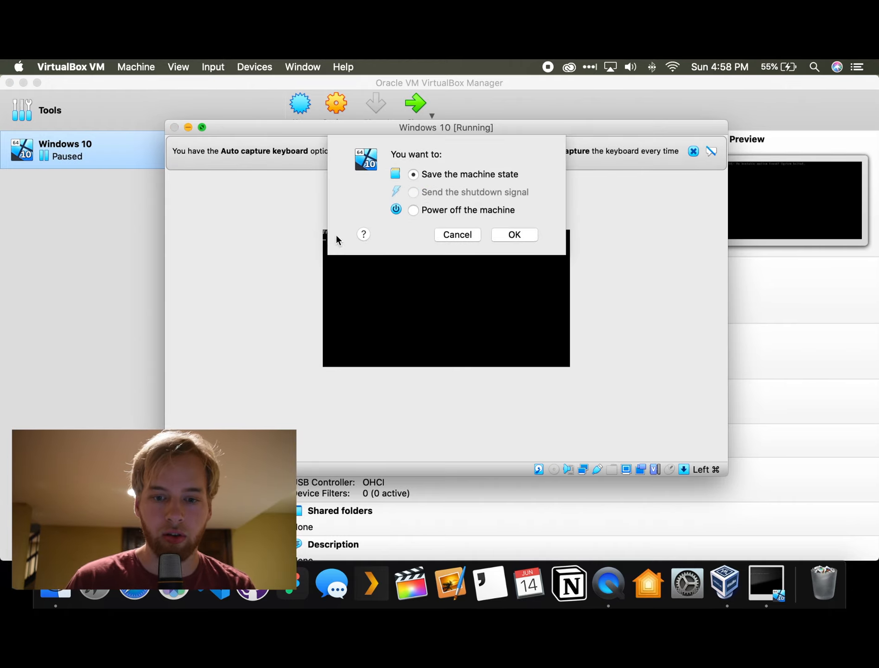
pyautogui.click(412, 209)
pyautogui.click(526, 234)
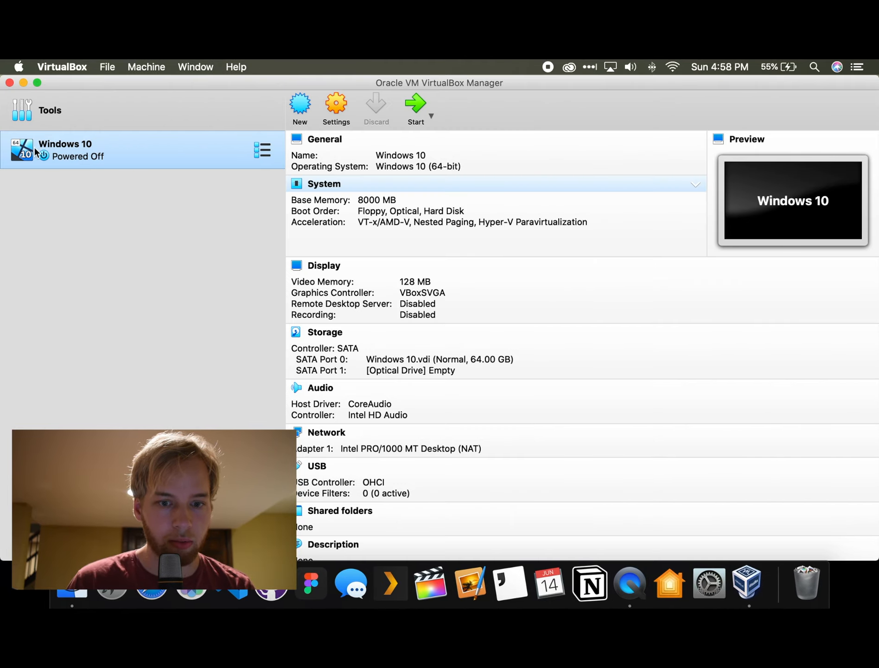
# - Load Win10_2004_English_x64.iso from Downloads into the Windows 10 machine's empty optical drive and save the storage settings
pyautogui.click(341, 104)
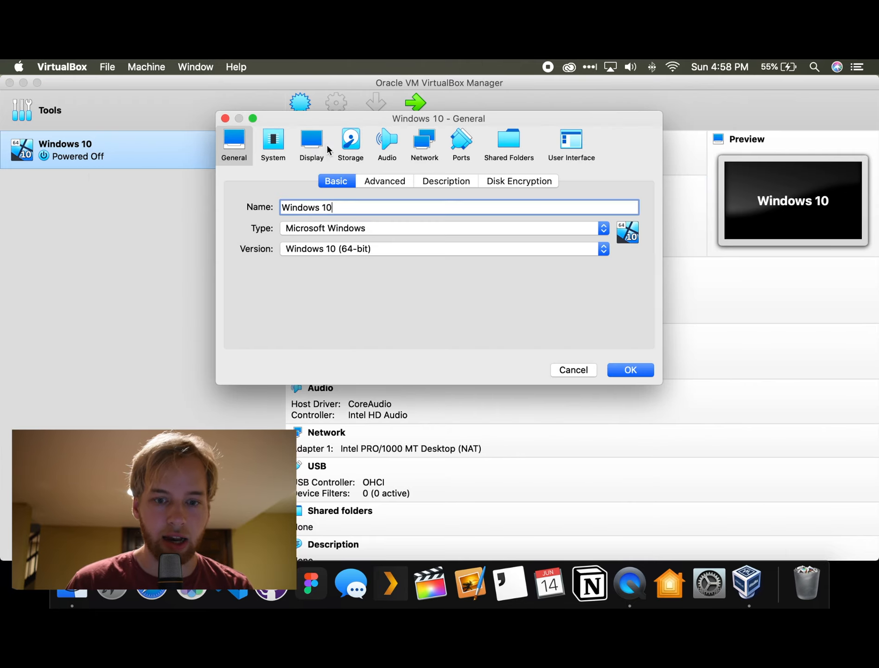
pyautogui.click(351, 140)
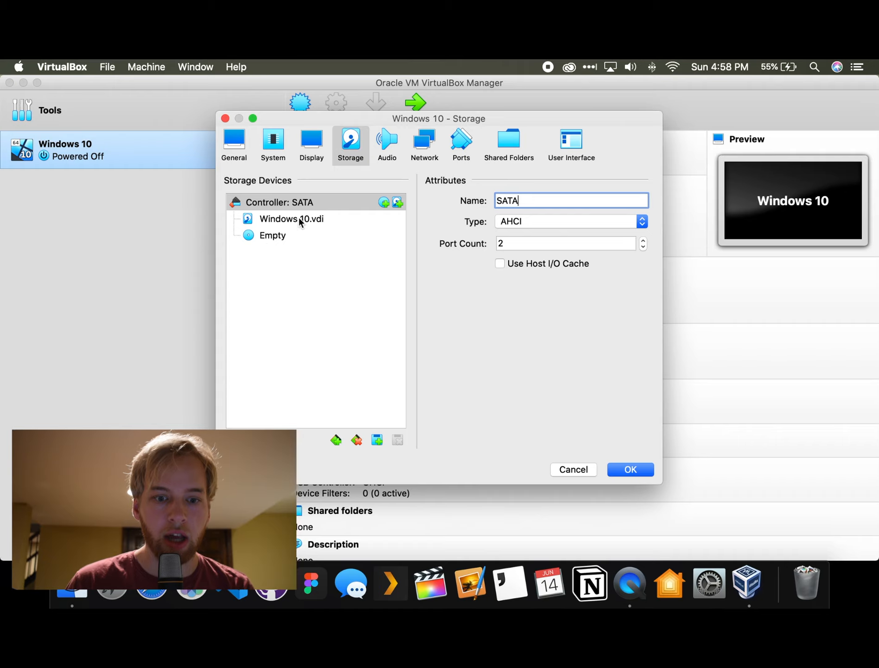
pyautogui.click(258, 236)
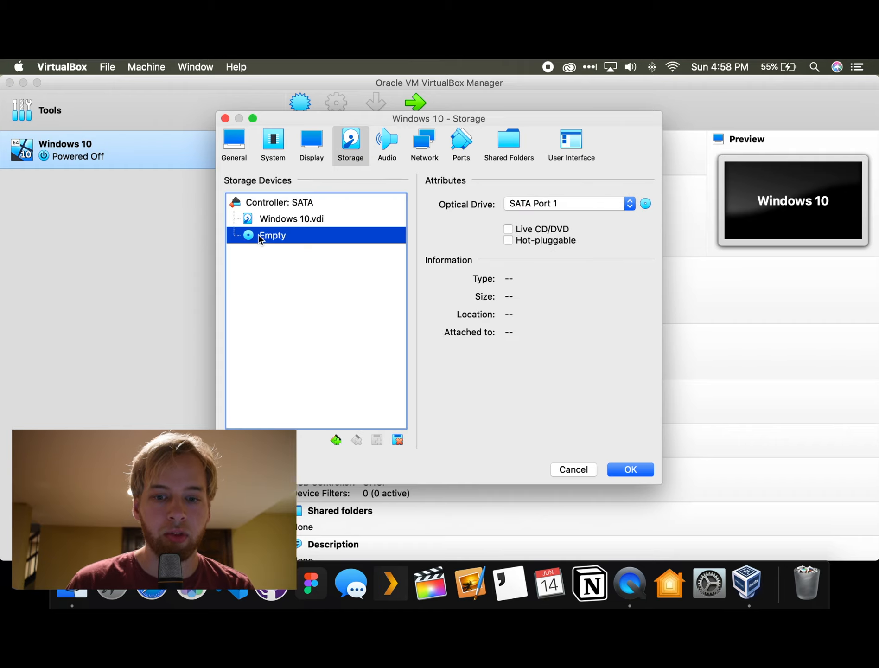
pyautogui.click(645, 204)
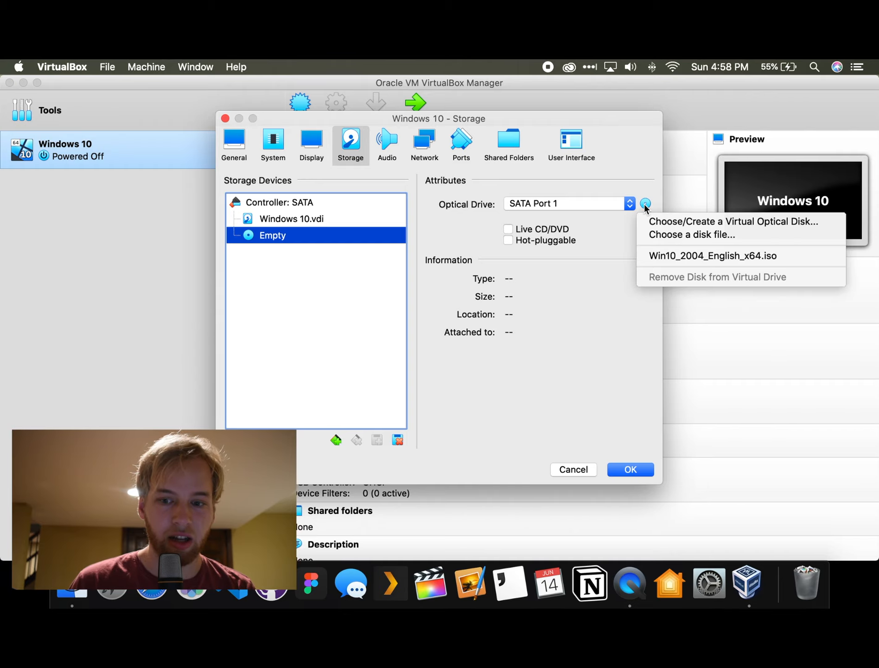
pyautogui.click(664, 238)
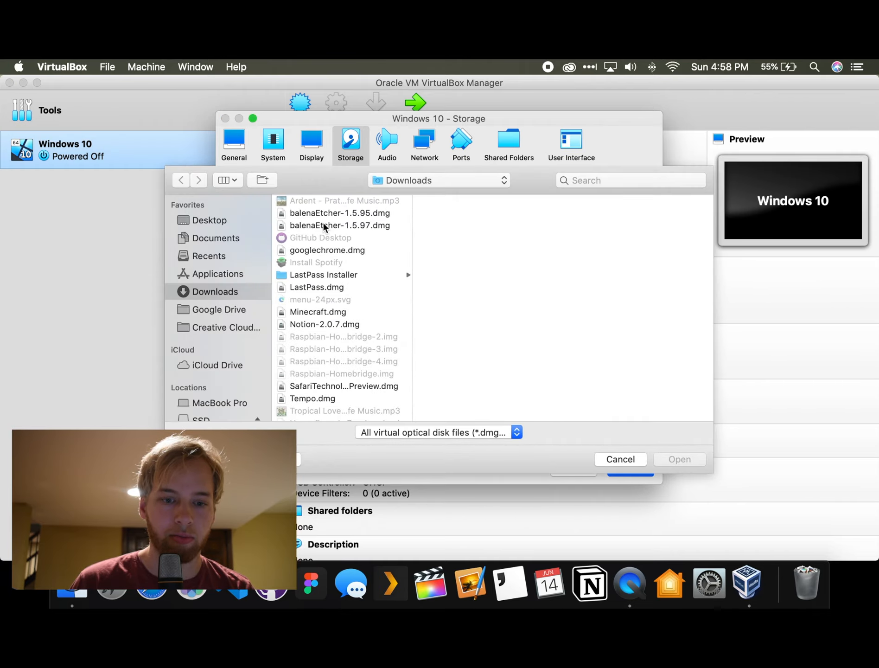
pyautogui.scroll(-2, 320, 230)
pyautogui.scroll(-3, 321, 251)
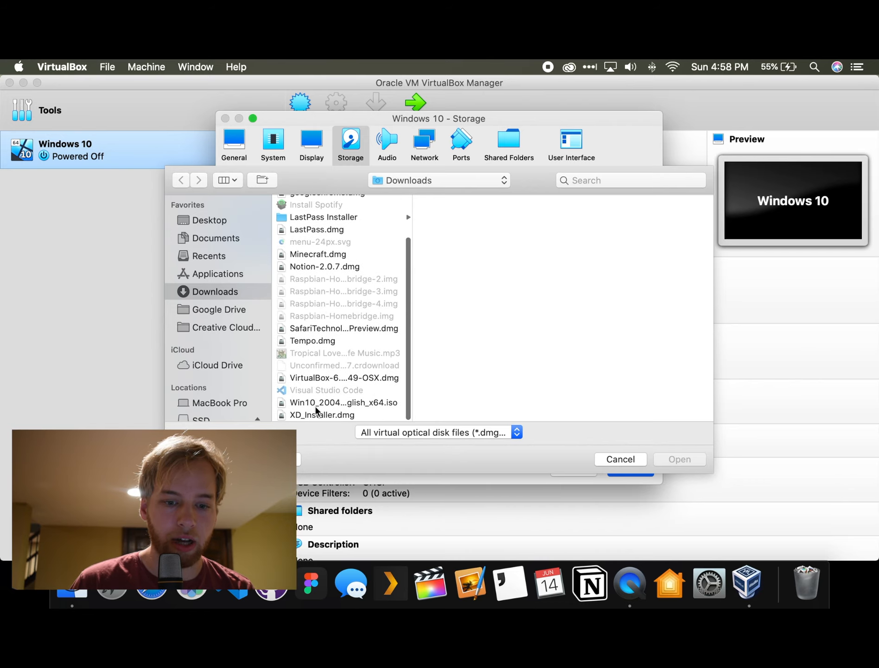
pyautogui.click(312, 402)
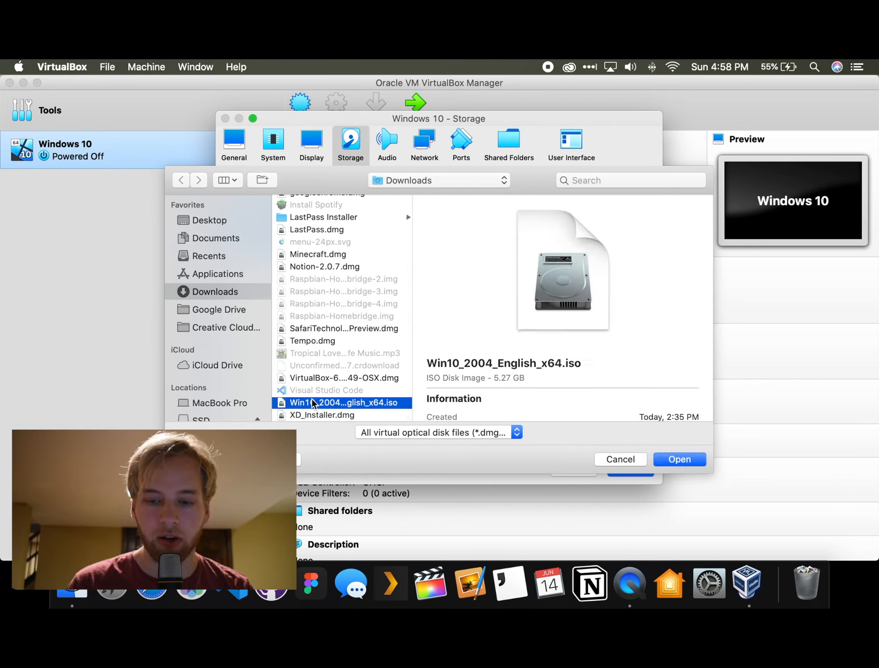
pyautogui.doubleClick(312, 401)
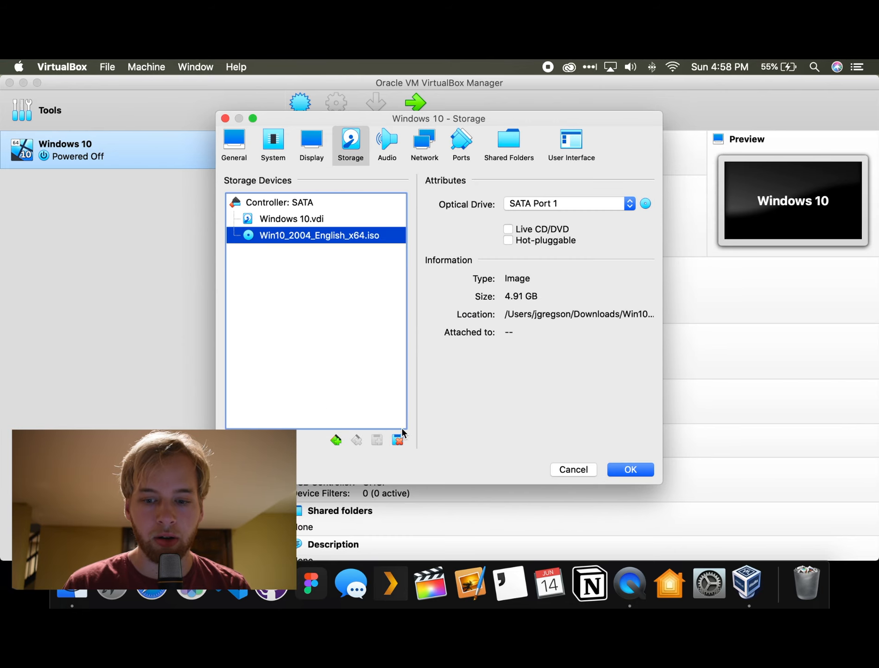
pyautogui.click(636, 469)
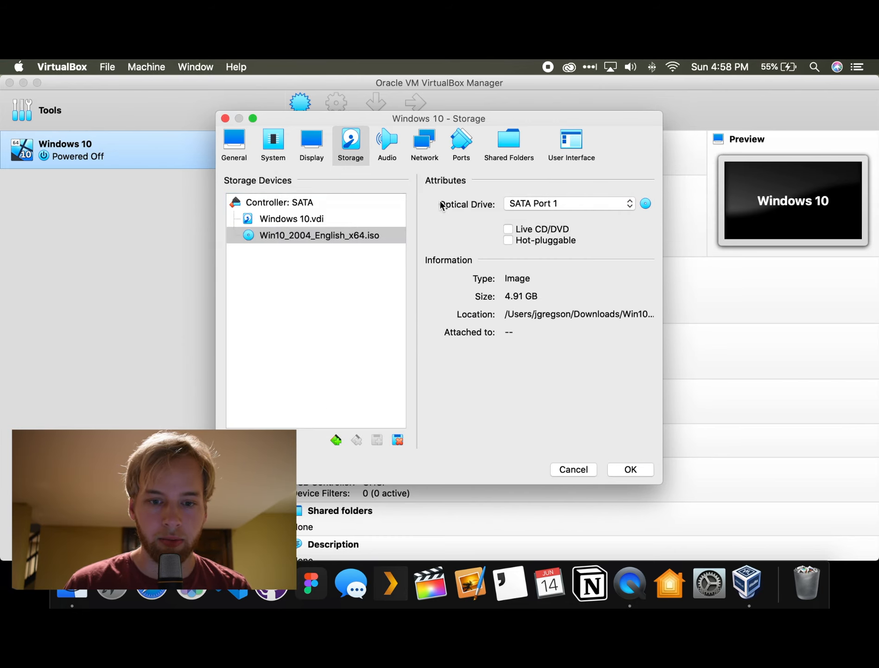
# - Start the Windows 10 machine and enlarge its window to fit the Windows Setup screen
pyautogui.click(415, 103)
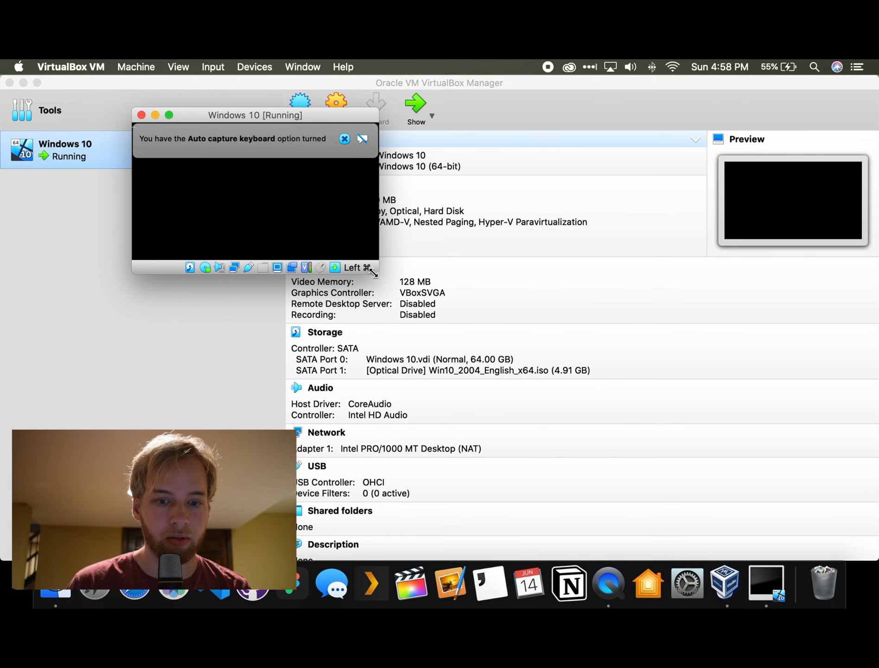
pyautogui.moveTo(378, 273); pyautogui.dragTo(687, 456)
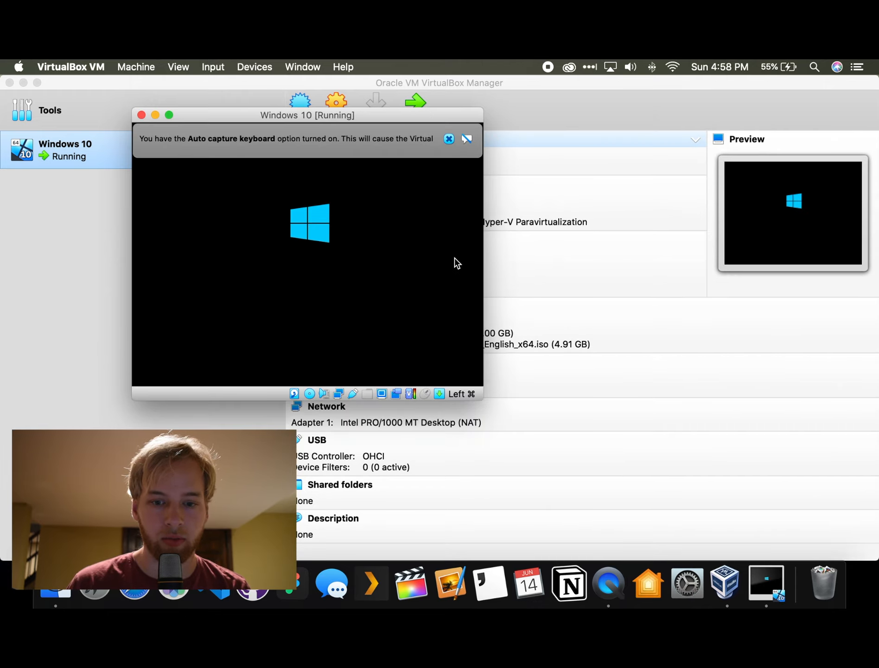
pyautogui.moveTo(480, 394); pyautogui.dragTo(823, 546)
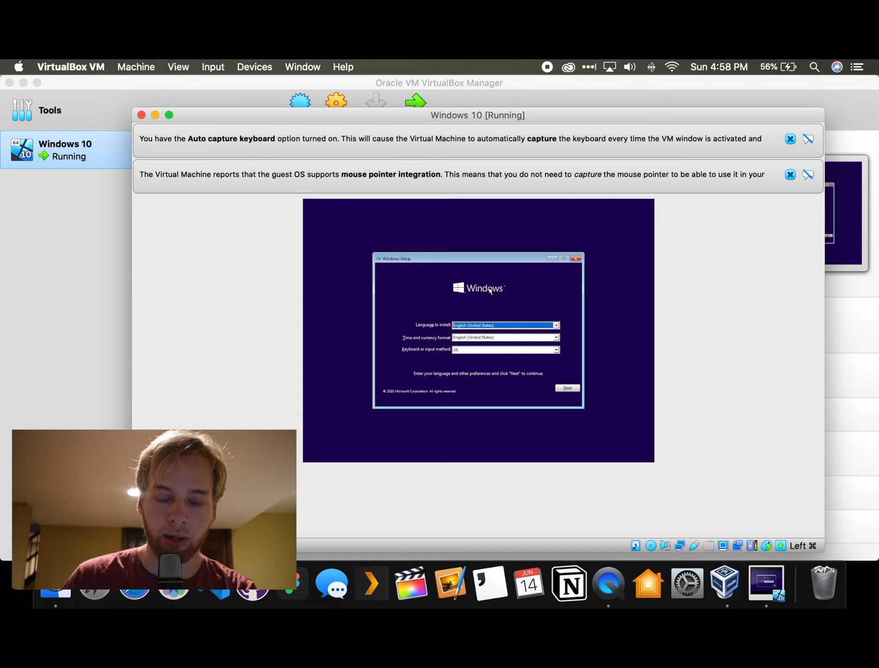
# - Begin the Windows installation with the default language settings, without a product key, and choose the Windows 10 Home edition
pyautogui.click(571, 390)
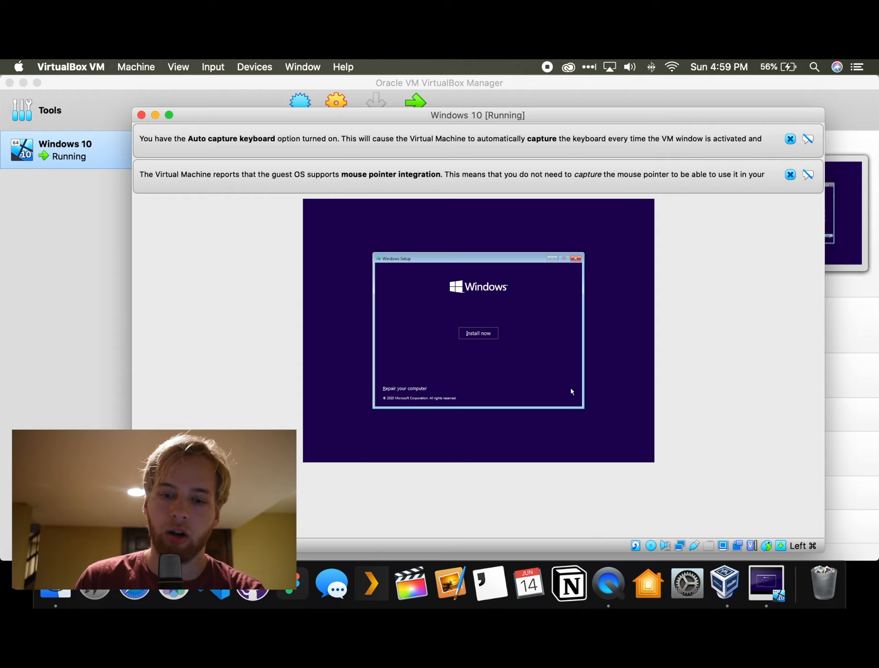
pyautogui.click(482, 338)
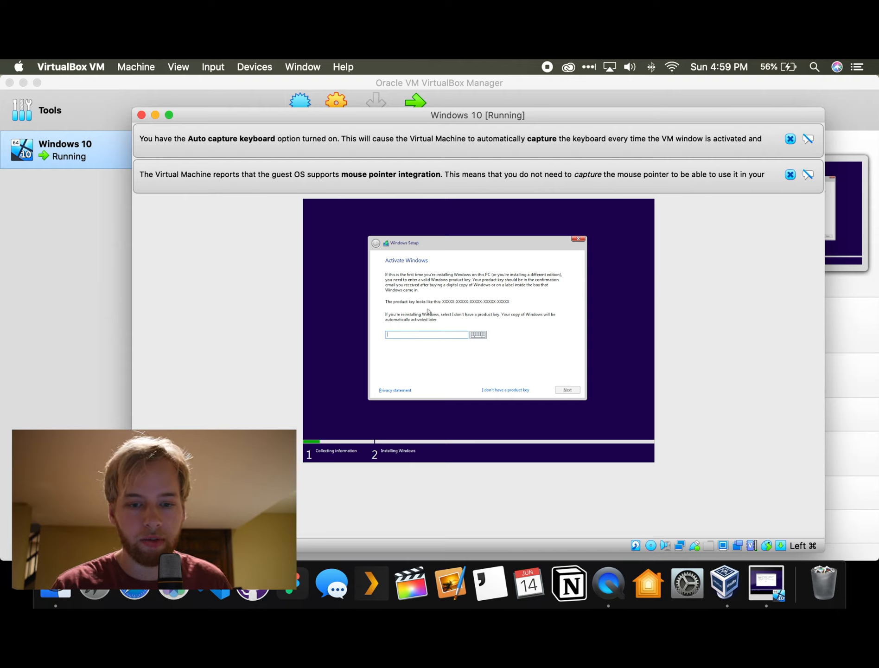
pyautogui.click(500, 389)
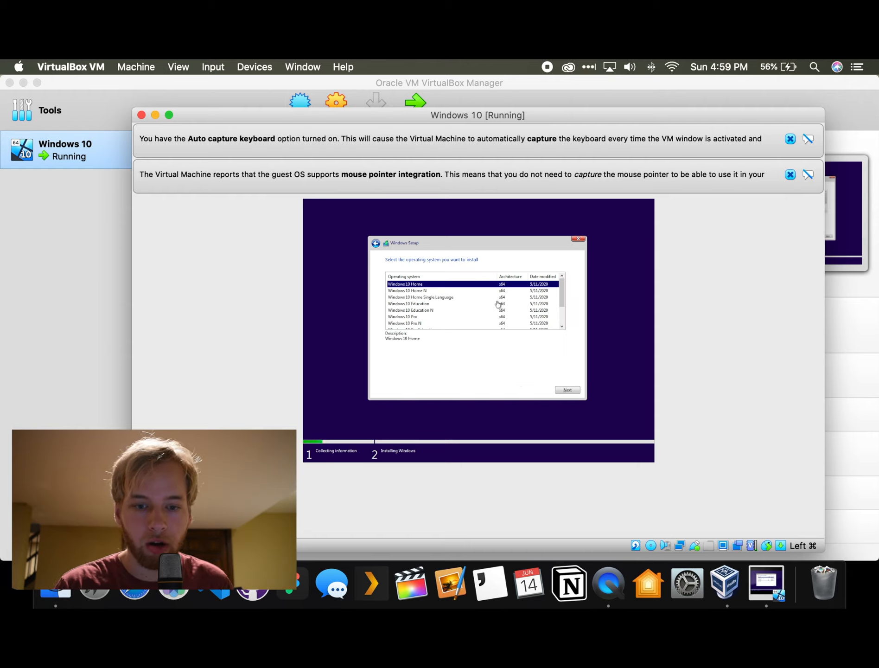
pyautogui.click(567, 390)
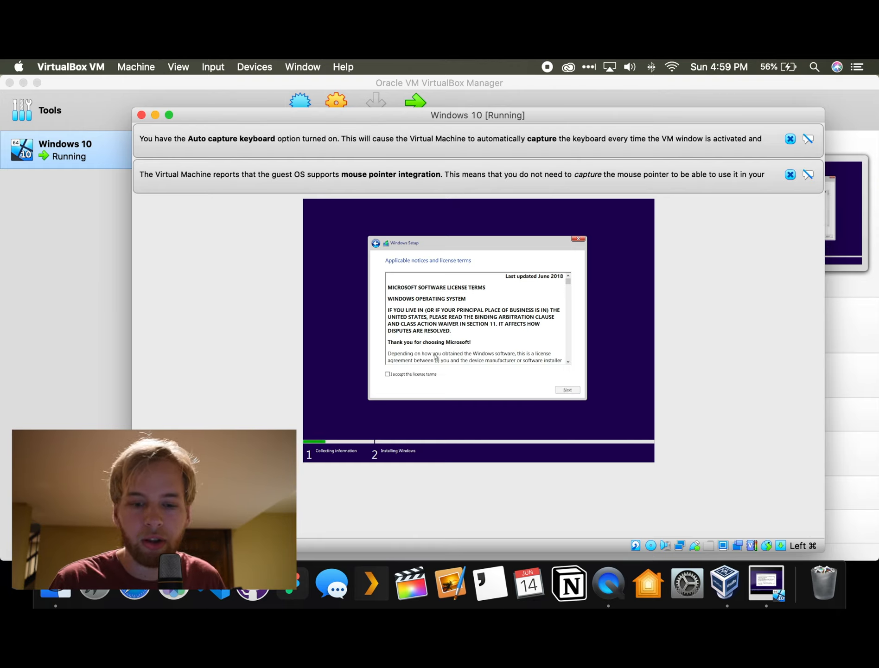
# - Accept the license terms and start a custom, Windows-only installation on Drive 0 Unallocated Space
pyautogui.click(393, 374)
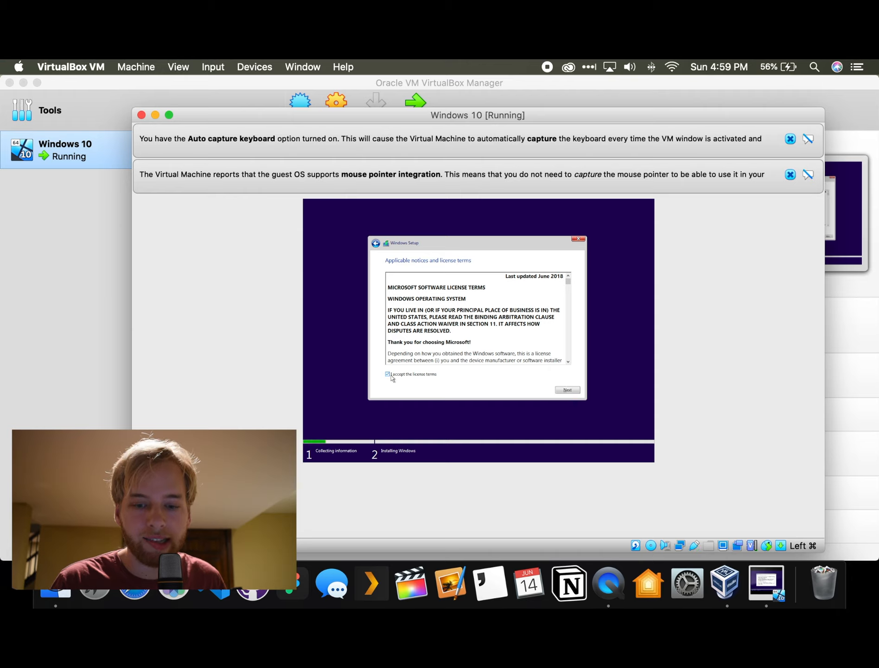
pyautogui.click(575, 391)
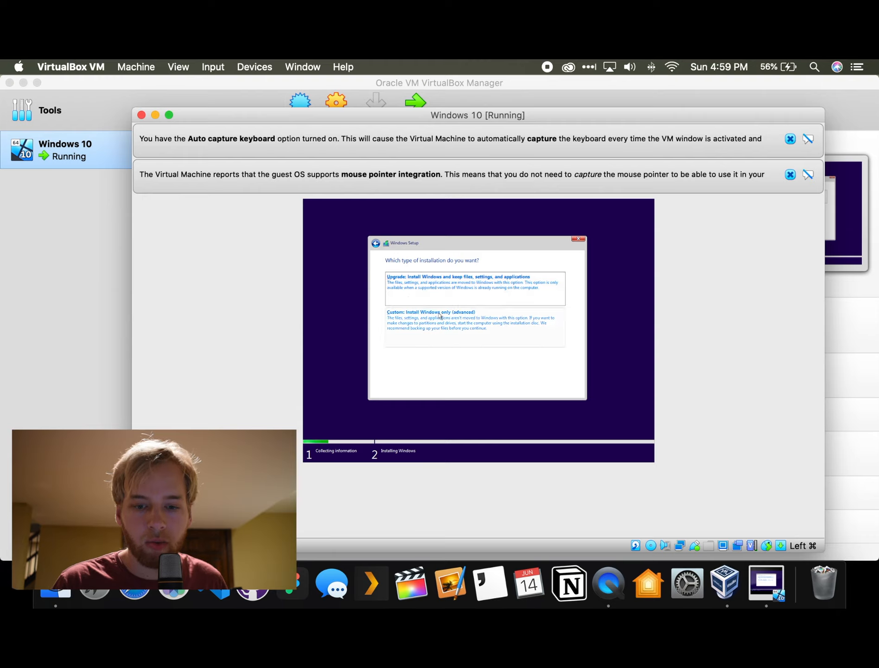
pyautogui.click(455, 327)
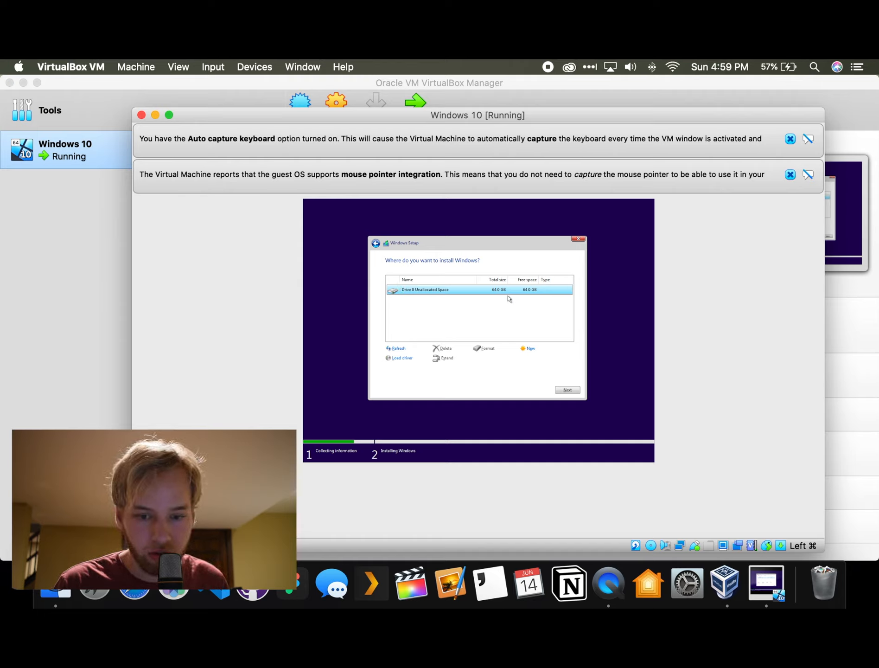
pyautogui.click(564, 392)
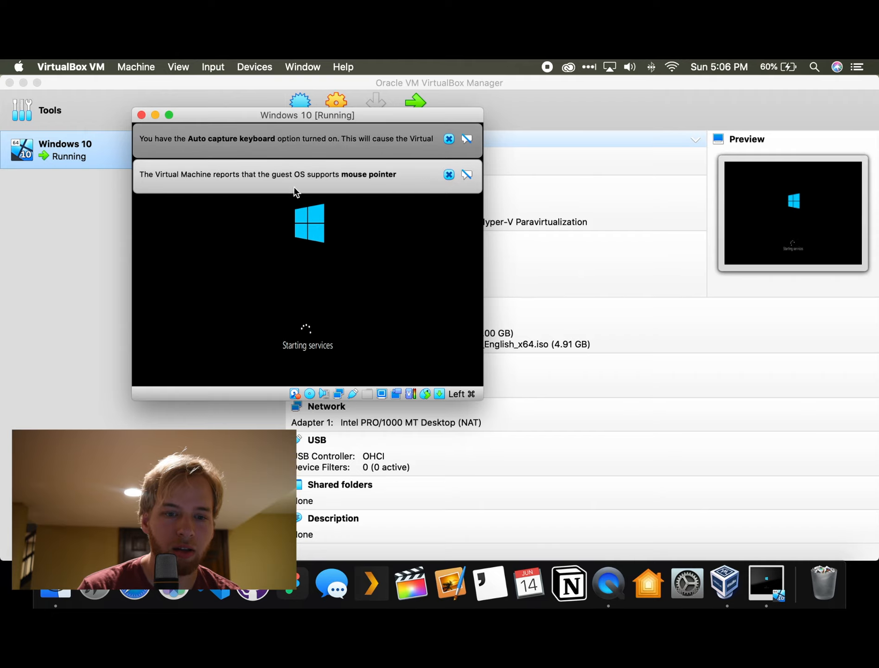
# - Dismiss the two machine notifications, enlarge the restarted machine's window, and switch it to full-screen mode
pyautogui.click(449, 174)
pyautogui.click(449, 138)
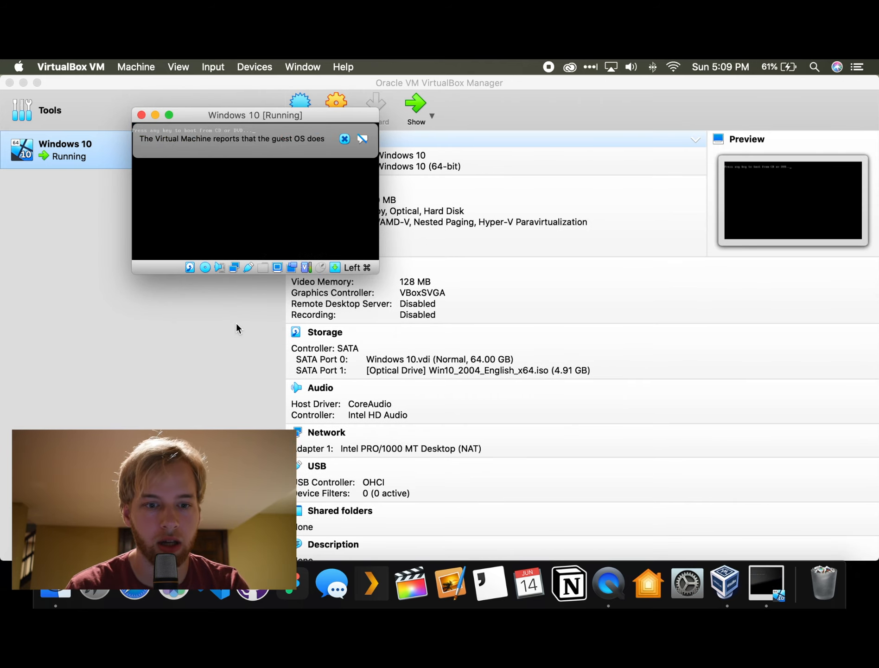
pyautogui.moveTo(376, 270); pyautogui.dragTo(742, 461)
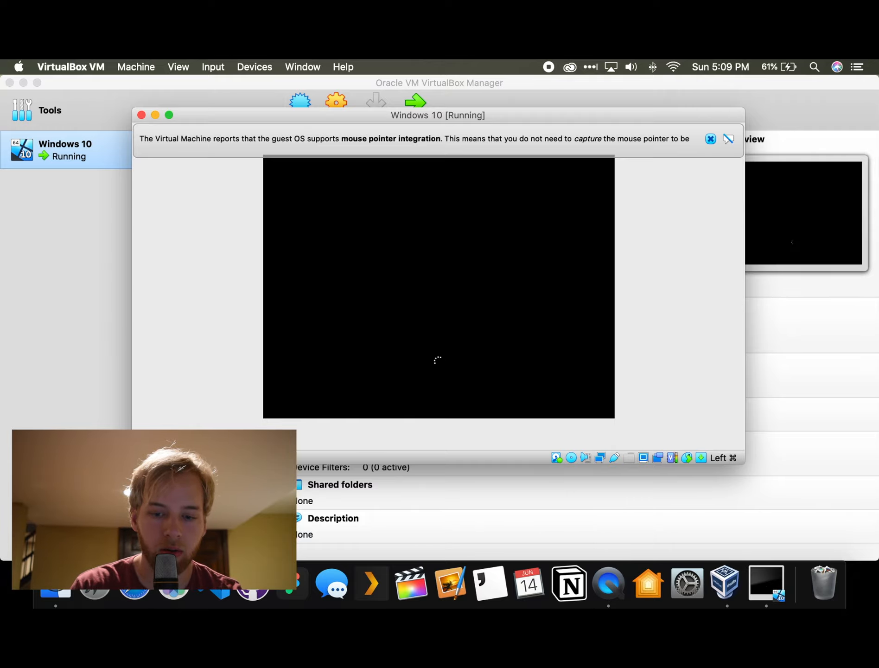
pyautogui.press('super+f')
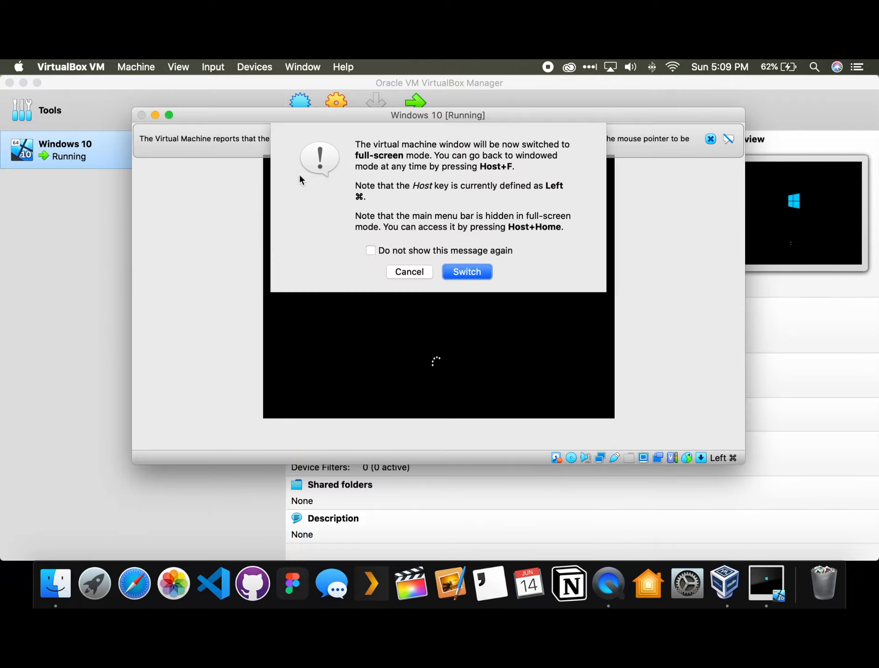
pyautogui.click(463, 272)
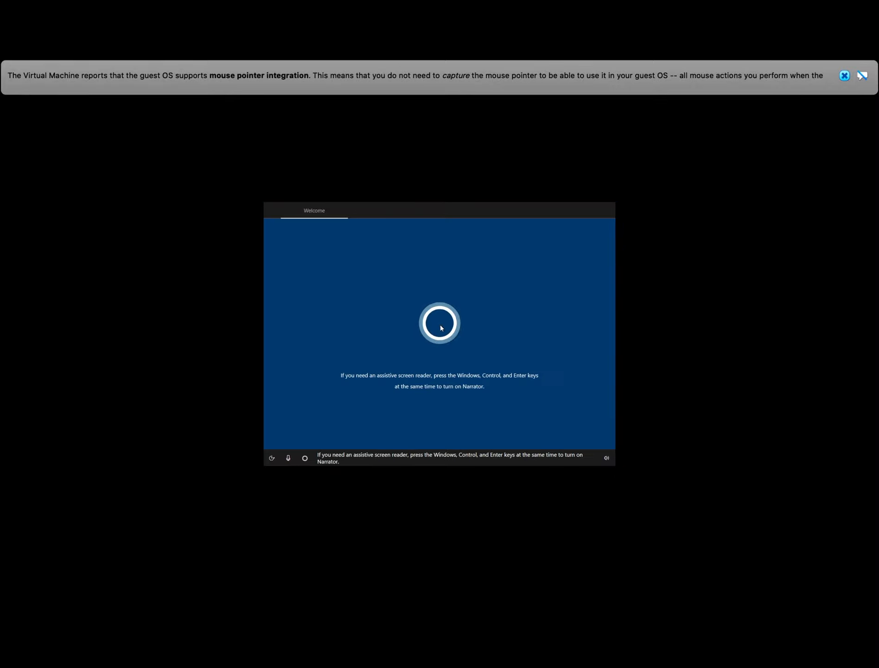
# - Go through the initial Windows setup pages and set a sign-in PIN with letters and symbols allowed
pyautogui.click(561, 427)
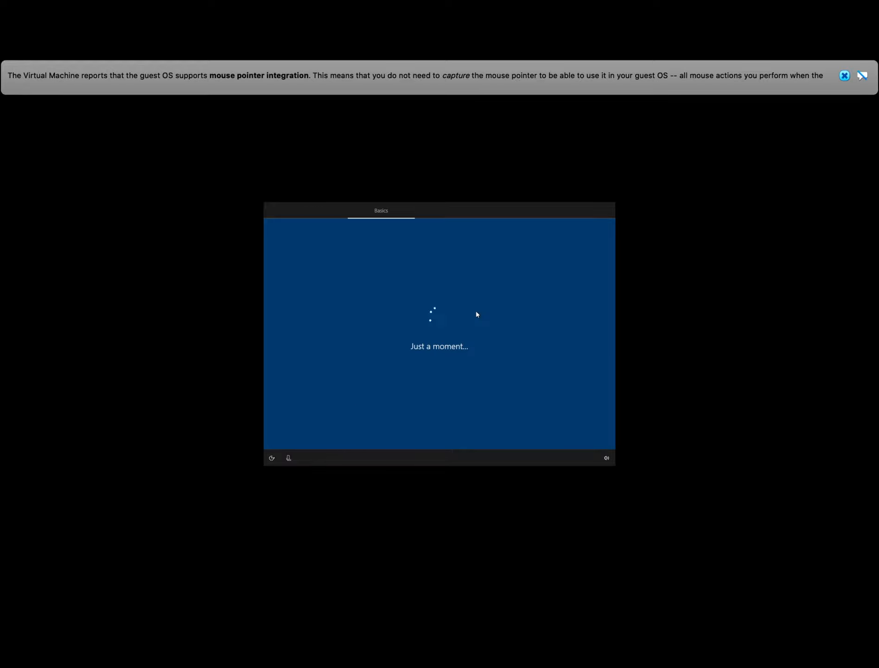
pyautogui.click(567, 436)
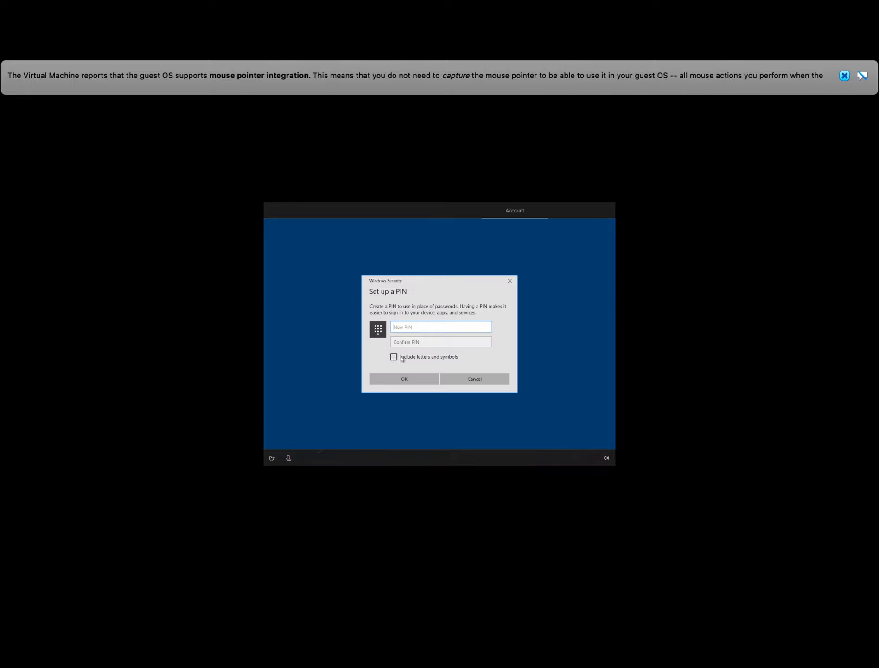
pyautogui.click(393, 357)
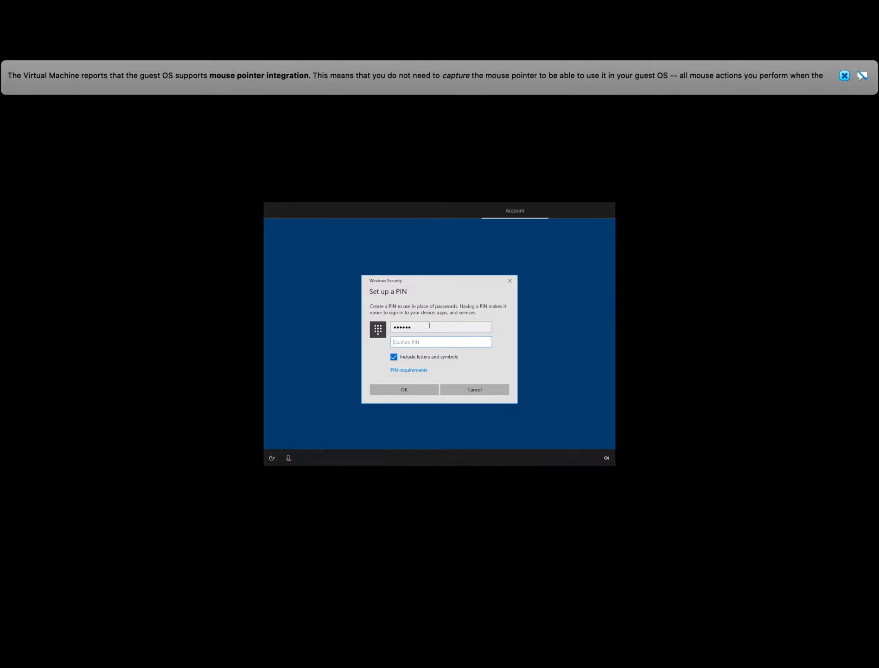
pyautogui.write('••••••')
pyautogui.click(391, 391)
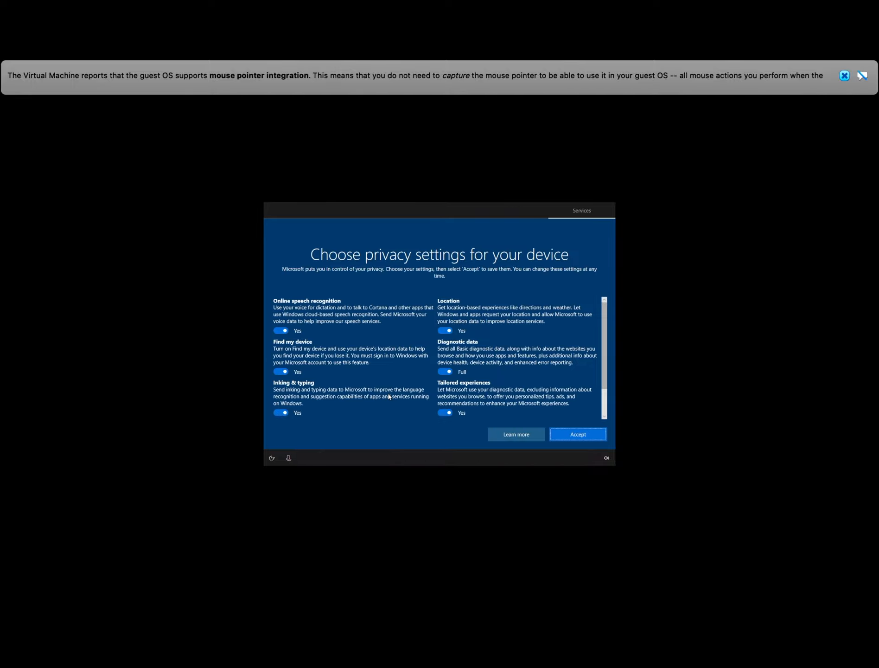
# - Accept the default privacy settings, finish the Windows setup, and close the Welcome to Windows browser window
pyautogui.click(582, 435)
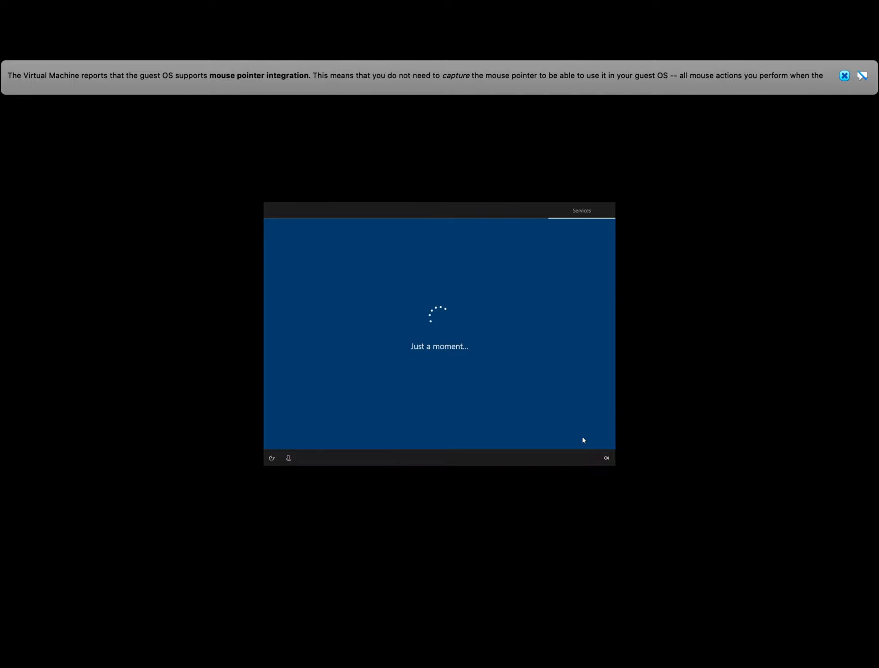
pyautogui.click(572, 436)
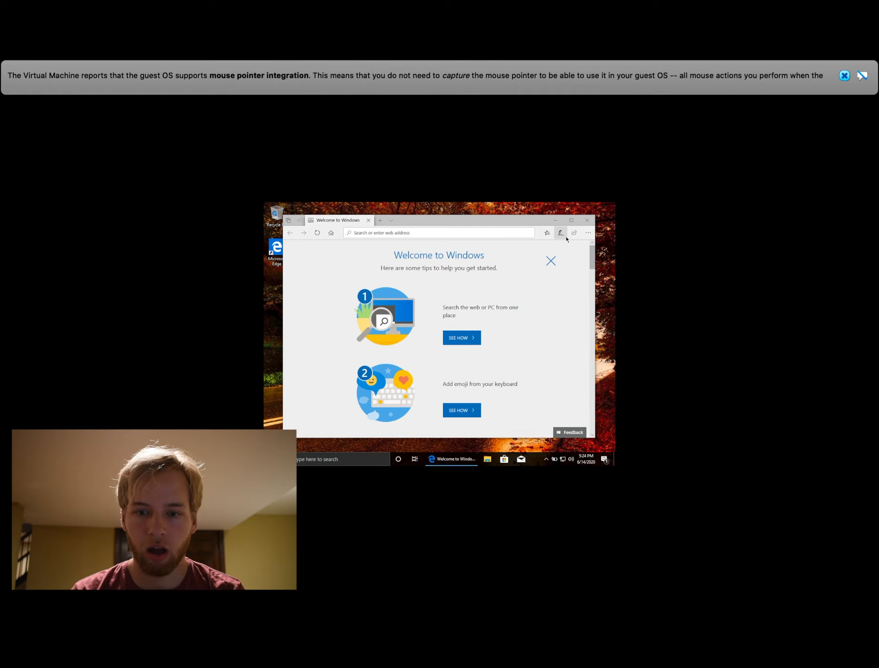
pyautogui.click(587, 220)
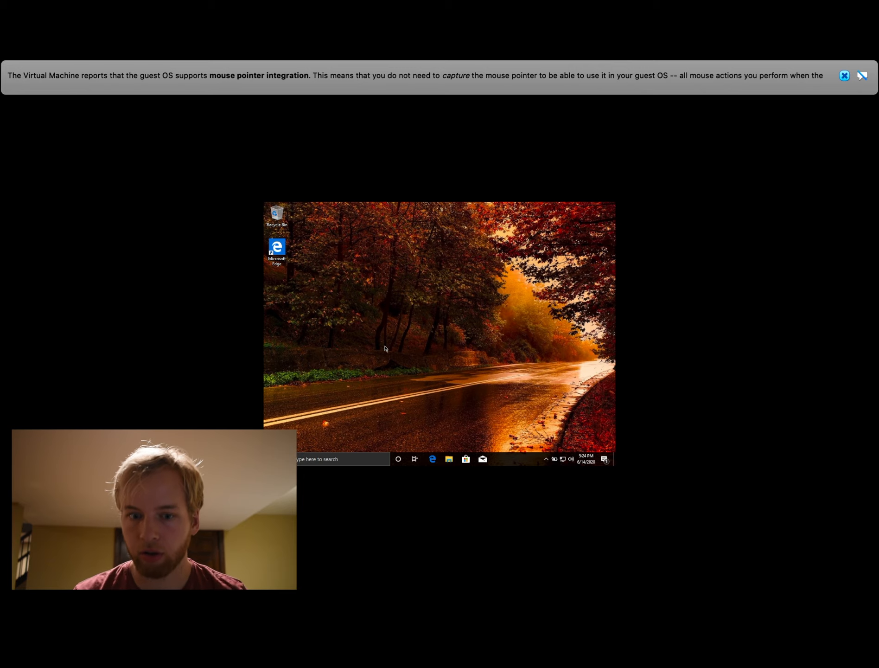
# - Leave full-screen mode and insert the Guest Additions CD image into the Windows 10 machine
pyautogui.press('super+f')
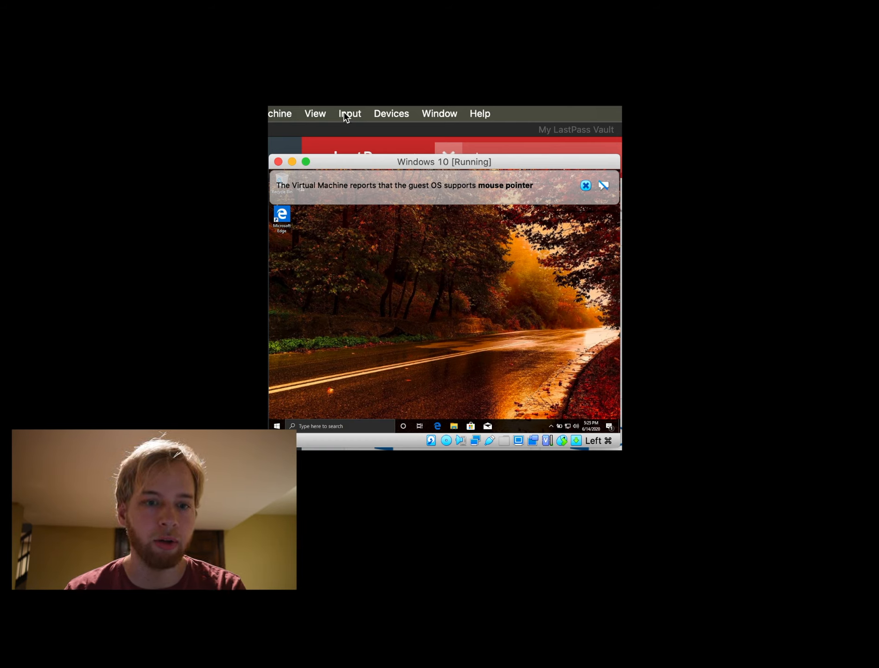
pyautogui.click(397, 114)
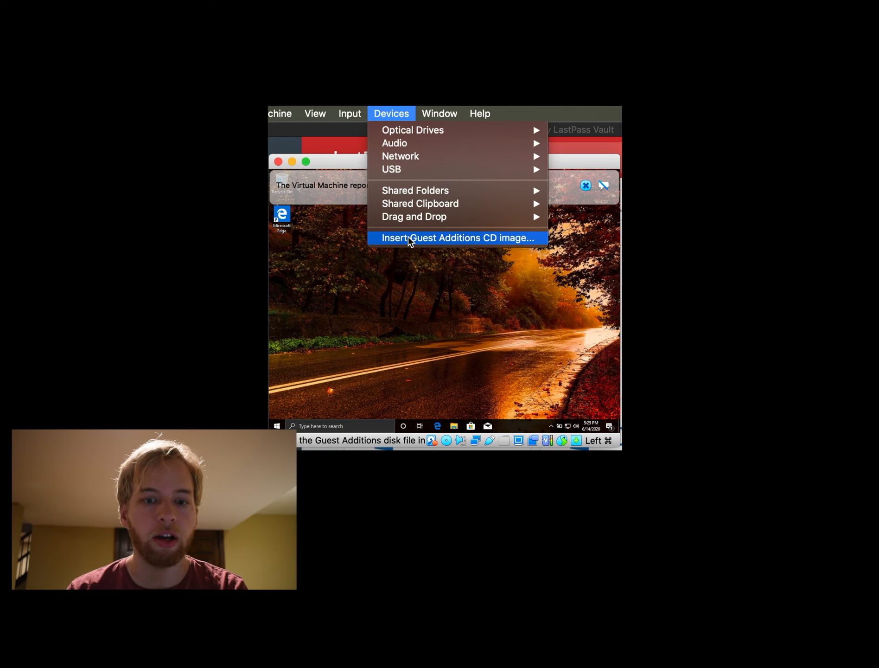
pyautogui.click(498, 238)
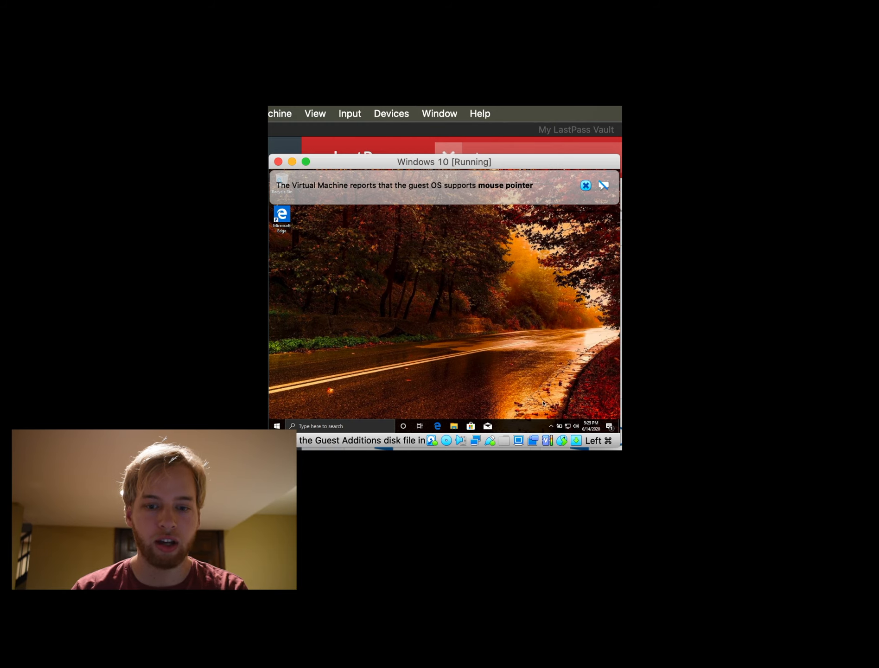
pyautogui.click(306, 162)
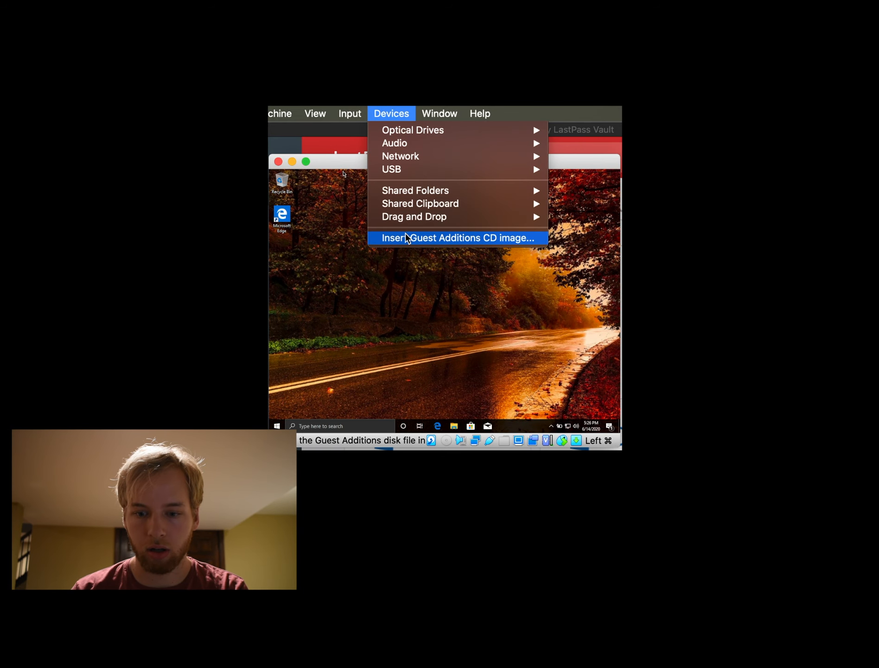
pyautogui.click(406, 238)
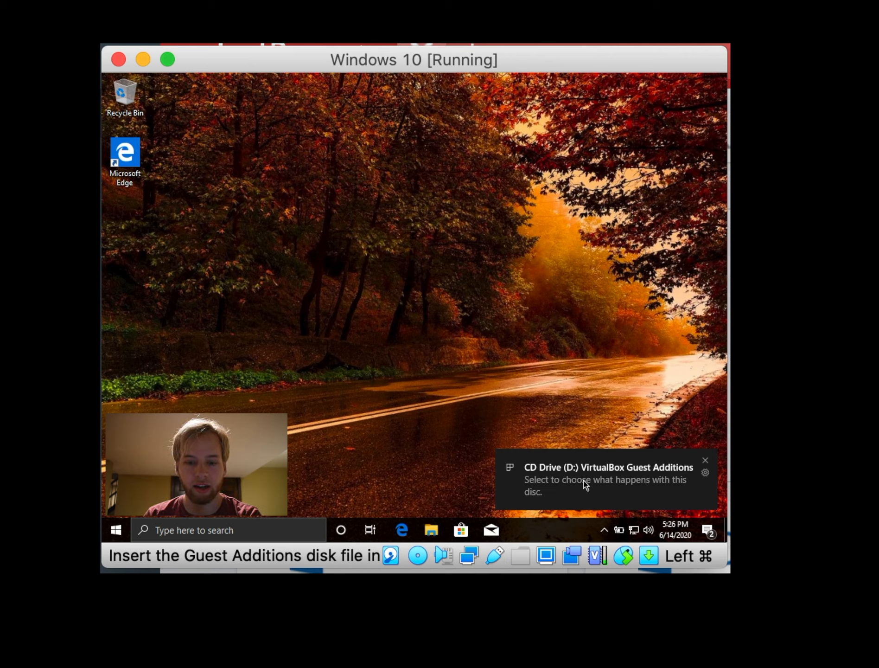
# - Run VBoxWindowsAdditions.exe from the VirtualBox Guest Additions disc and allow it to make changes to the device
pyautogui.click(542, 469)
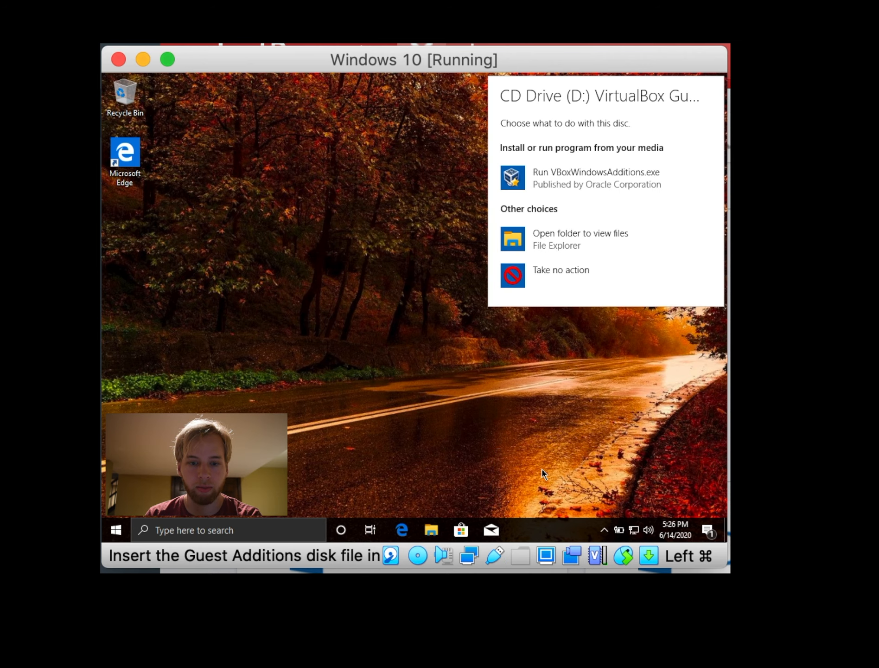
pyautogui.click(622, 186)
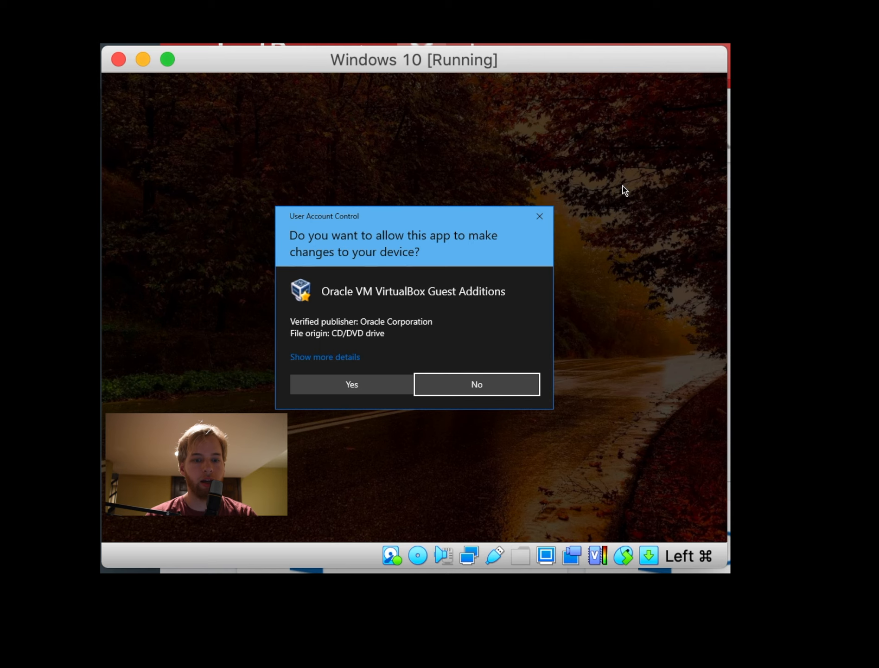
pyautogui.click(366, 384)
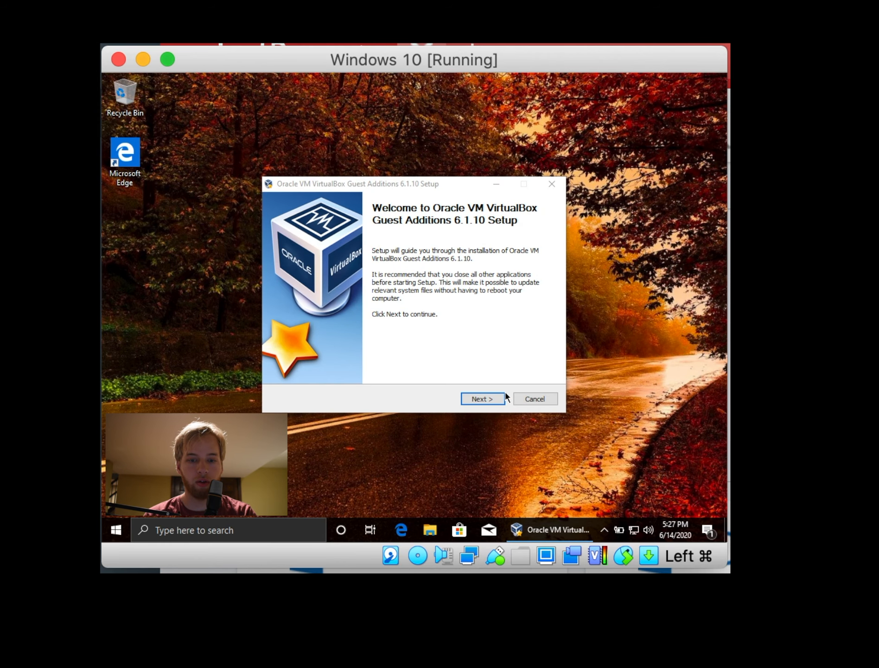
# - Install Guest Additions 6.1.10 with the default folder and components, and approve the Oracle Corporation device software
pyautogui.click(493, 400)
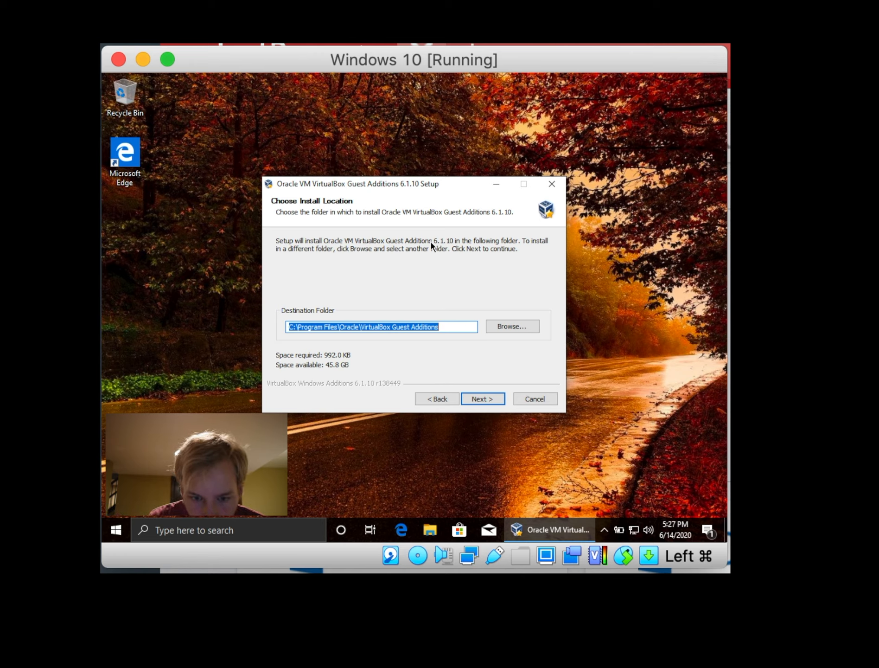
pyautogui.click(480, 399)
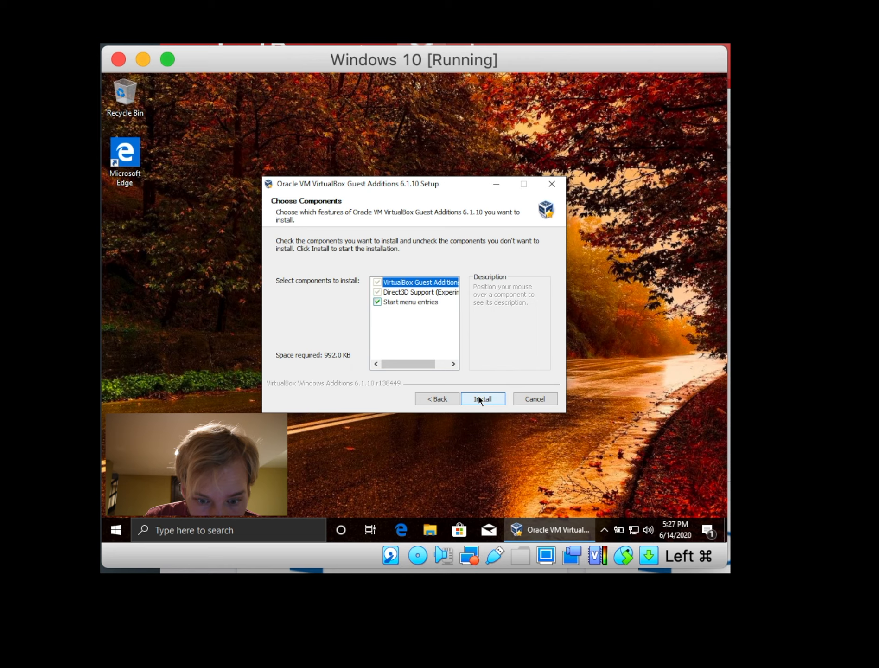
pyautogui.click(479, 399)
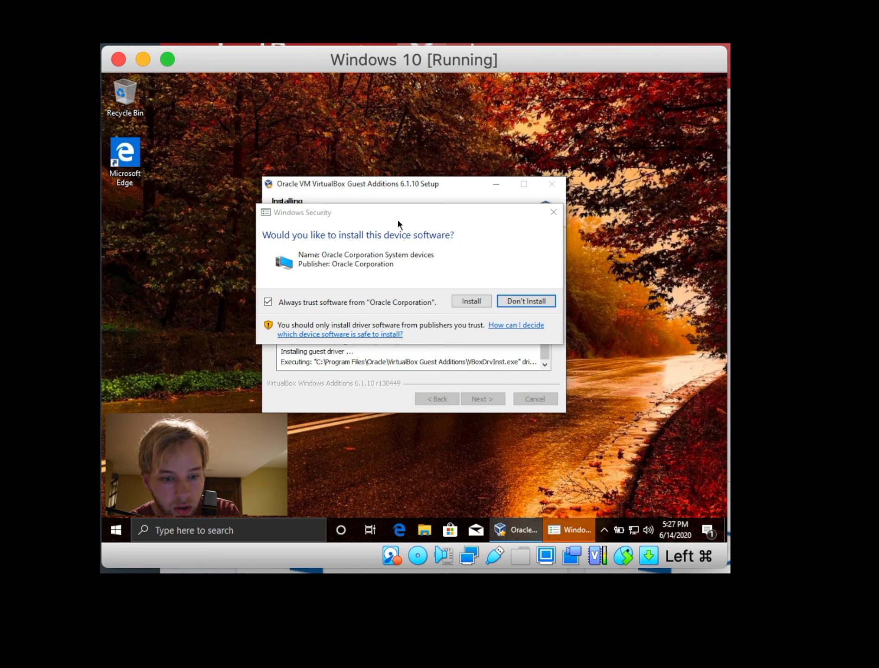
pyautogui.click(477, 301)
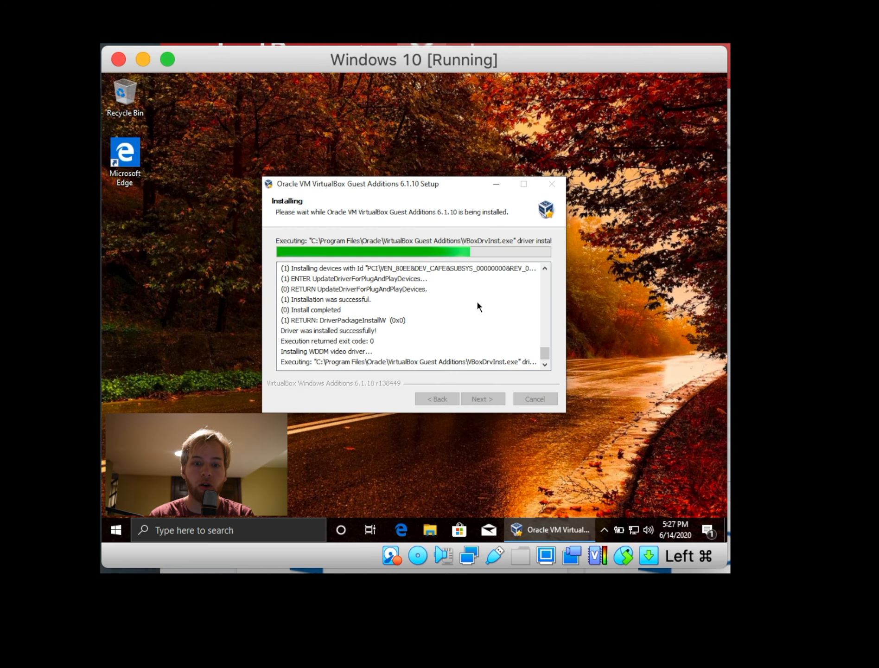
# - Show the machine in full screen and finish the Guest Additions setup with a restart of Windows
pyautogui.click(168, 60)
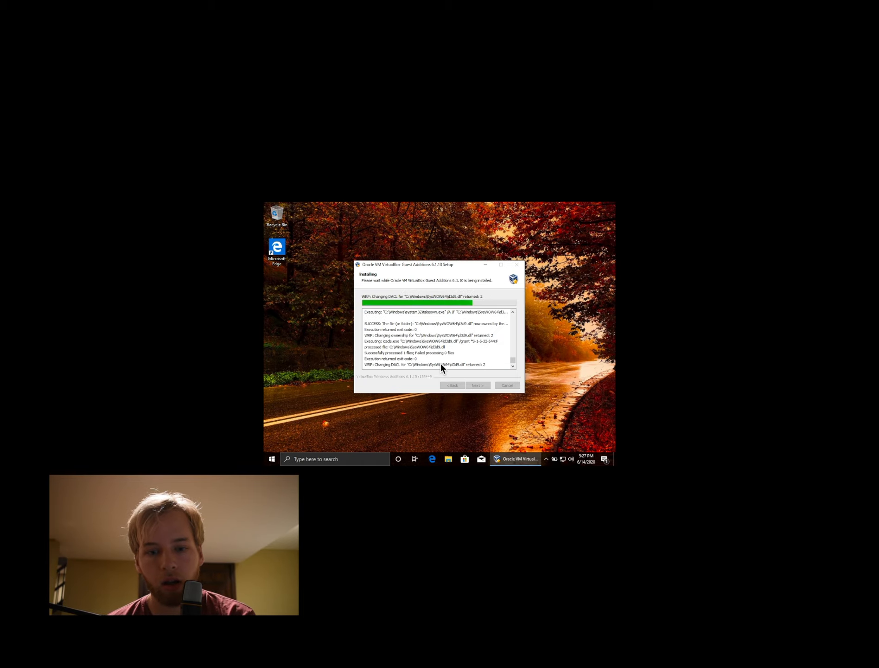
pyautogui.click(476, 385)
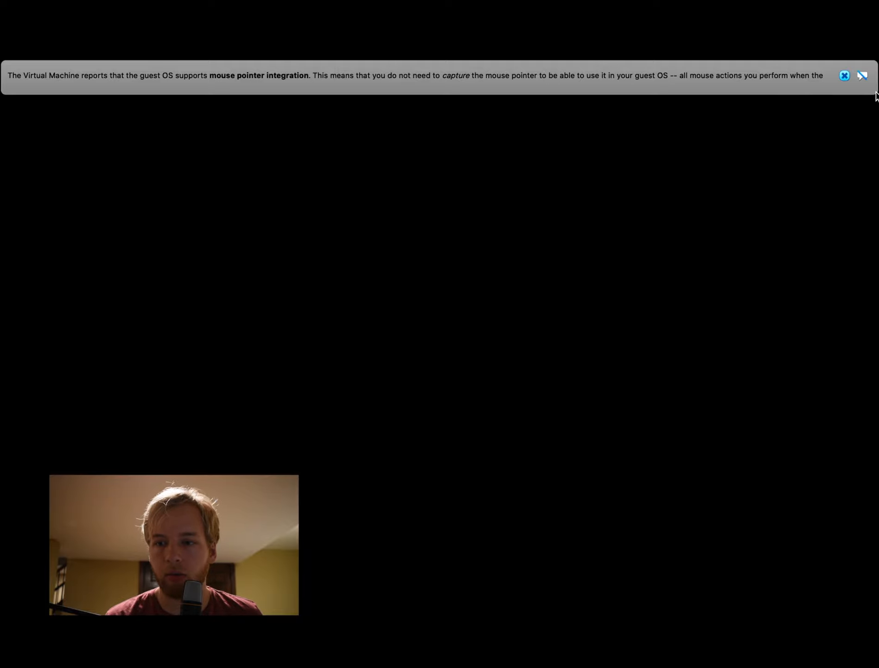
# - Dismiss the mouse pointer integration message and sign in to Windows with the PIN
pyautogui.click(862, 76)
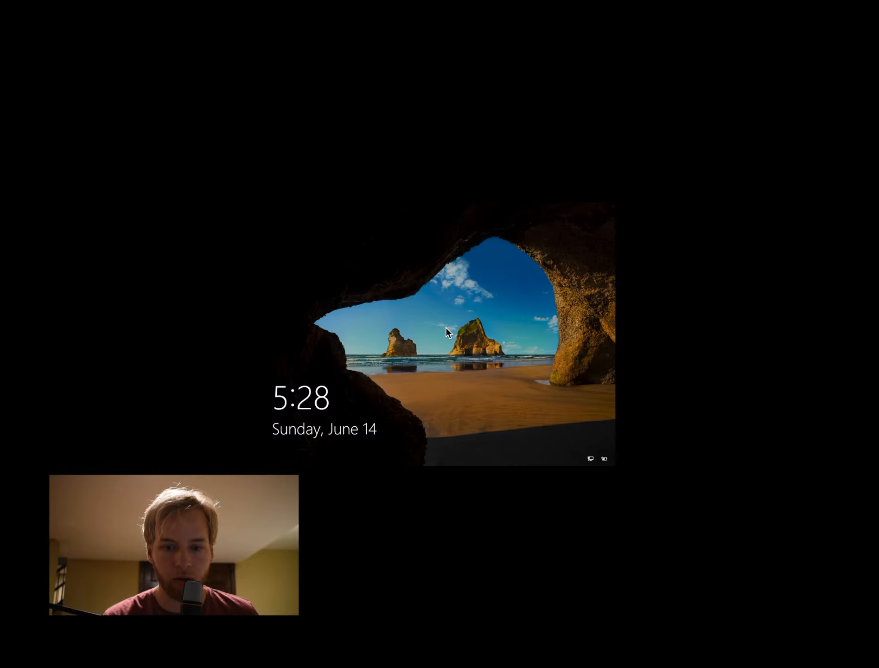
pyautogui.click(448, 333)
pyautogui.write('•••••••')
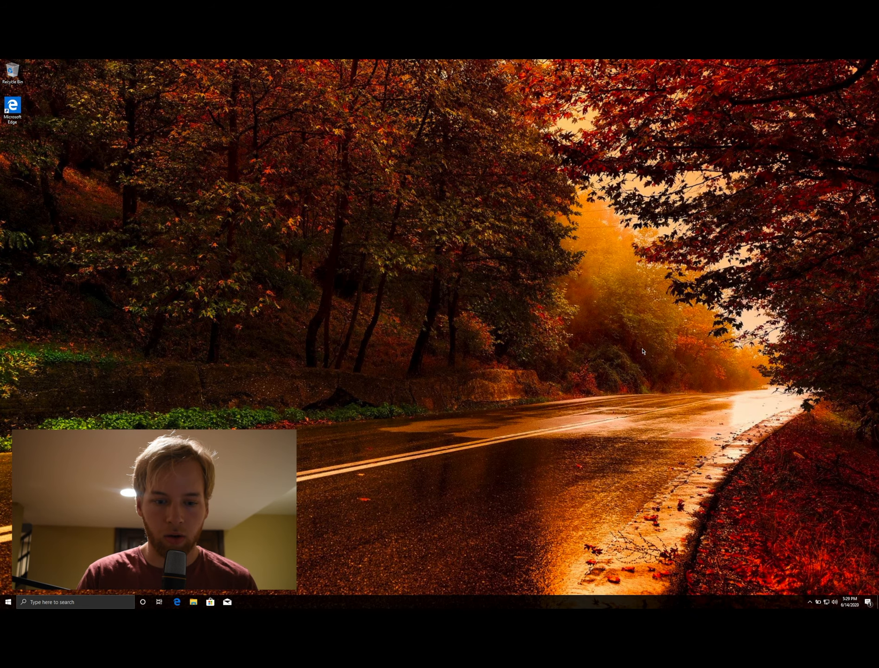
pyautogui.moveTo(4, 607)
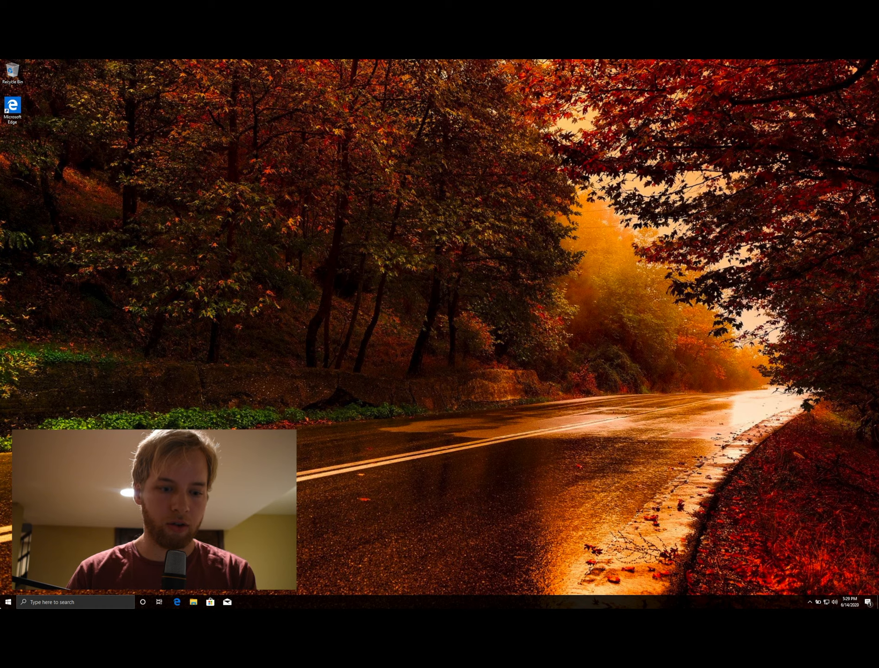
pyautogui.press('super')
pyautogui.write('d')
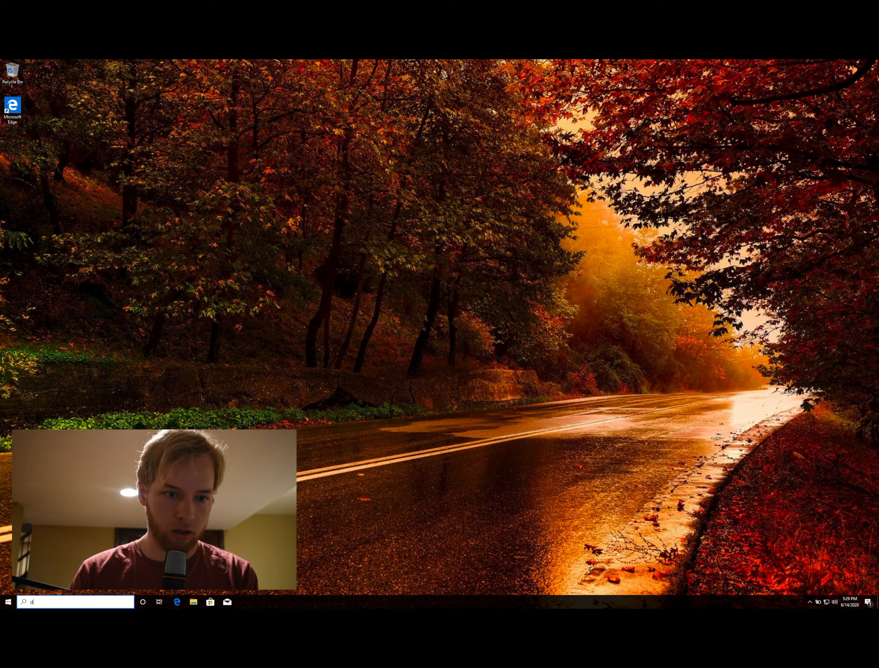
# - Switch to the Mac desktop, open VirtualBox, and start the powered-off Windows 10 machine
pyautogui.press('super+Tab')
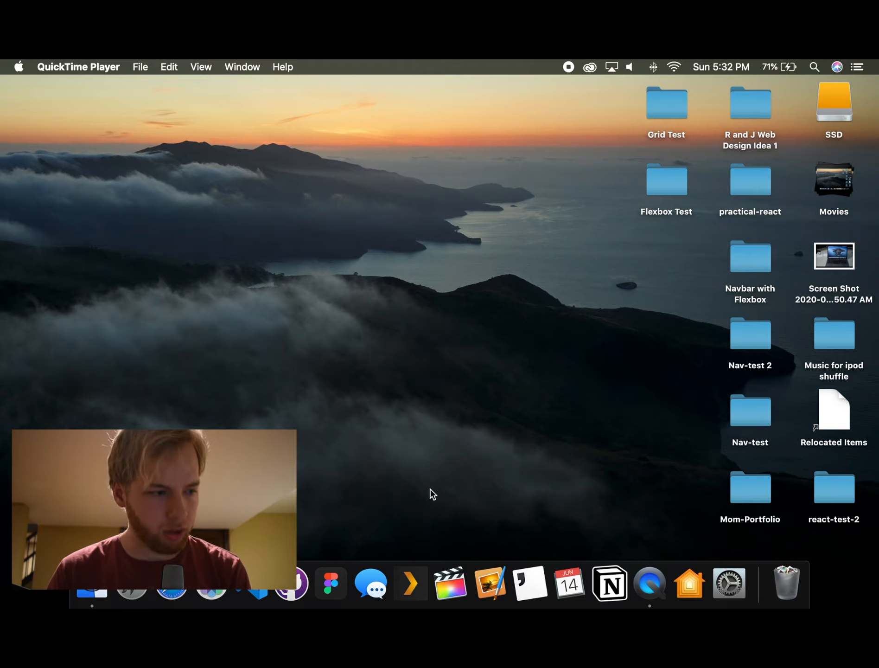
pyautogui.click(130, 603)
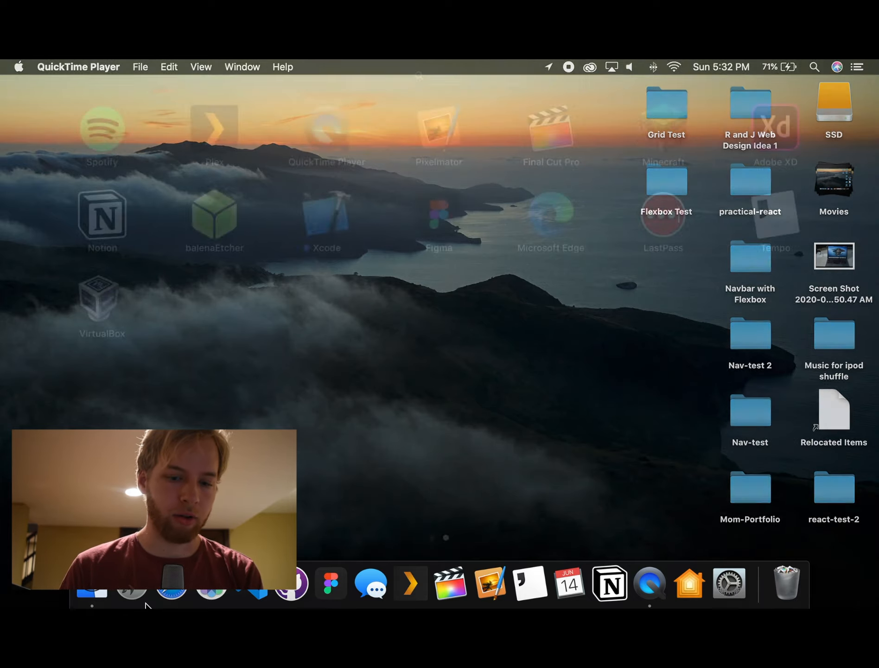
pyautogui.click(114, 297)
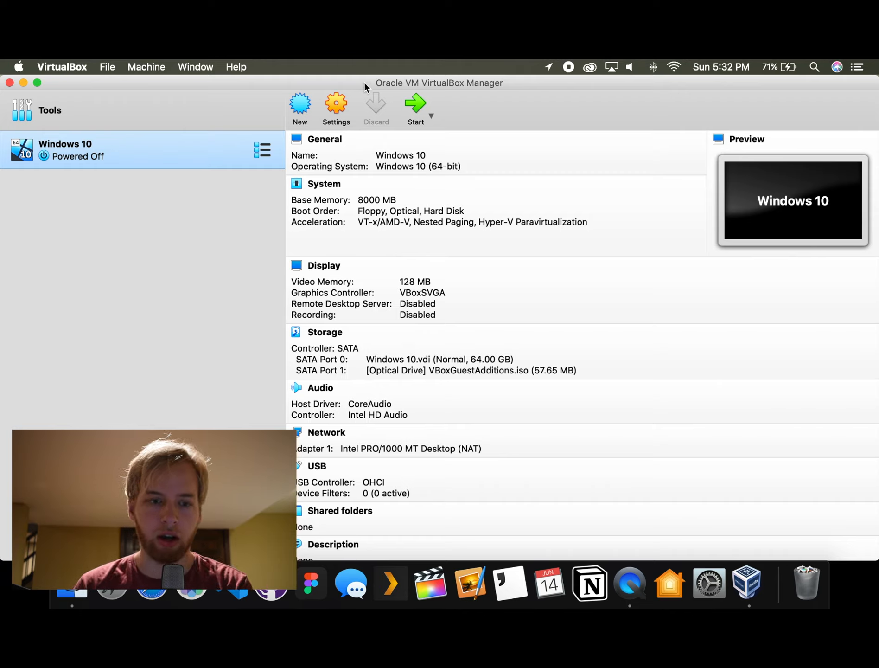
pyautogui.click(417, 106)
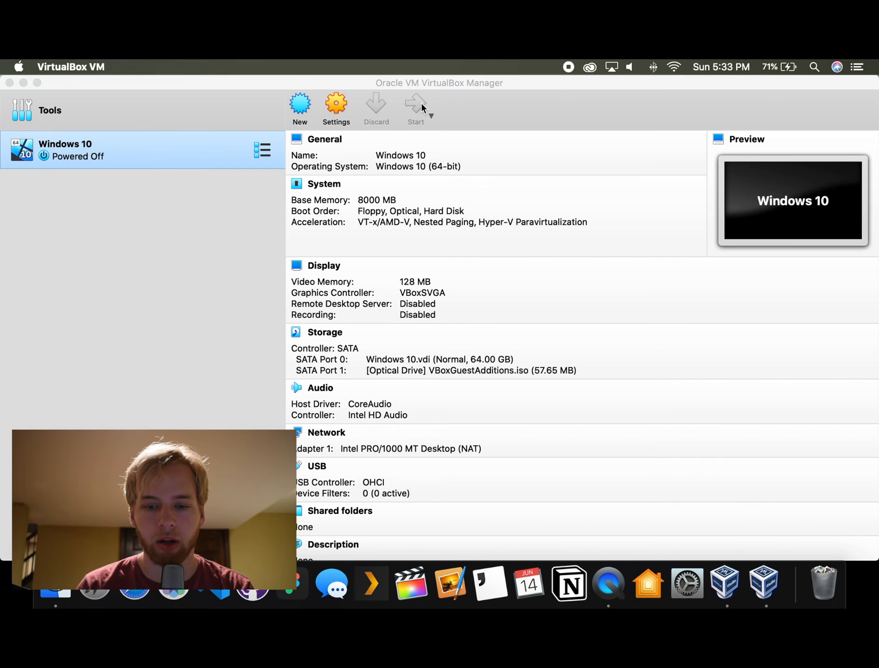